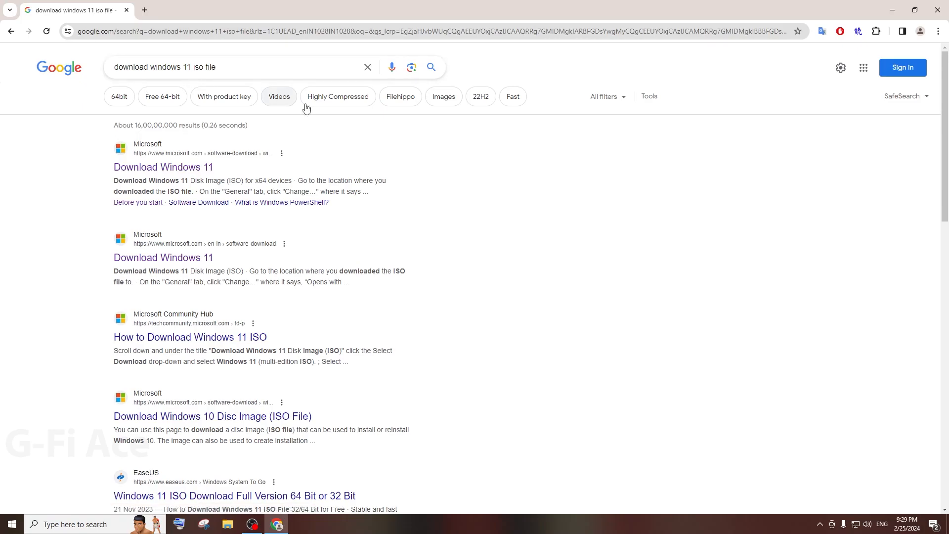
Step: On Microsoft's Download Windows 11 page, select and submit the Windows 11 multi-edition x64 ISO
left_click(203, 167)
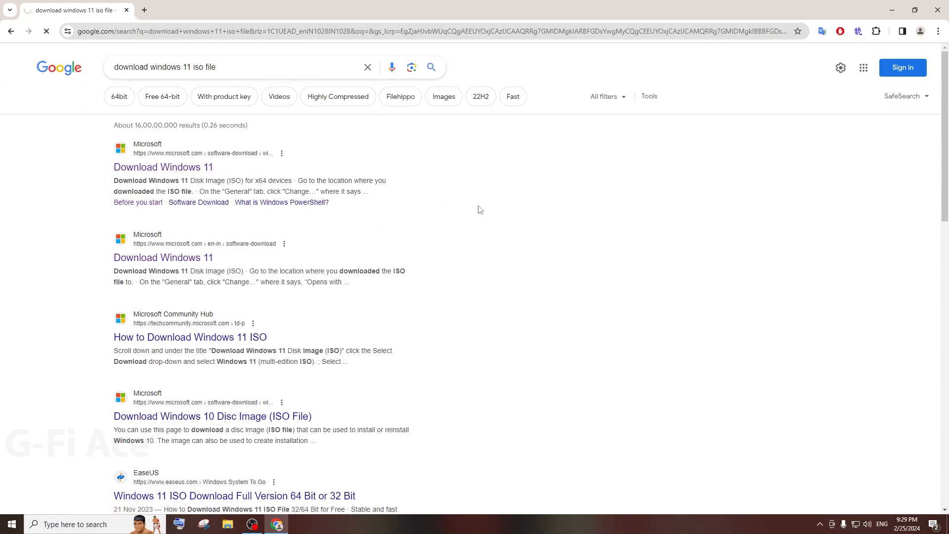
scroll(426, 299, "down", 5)
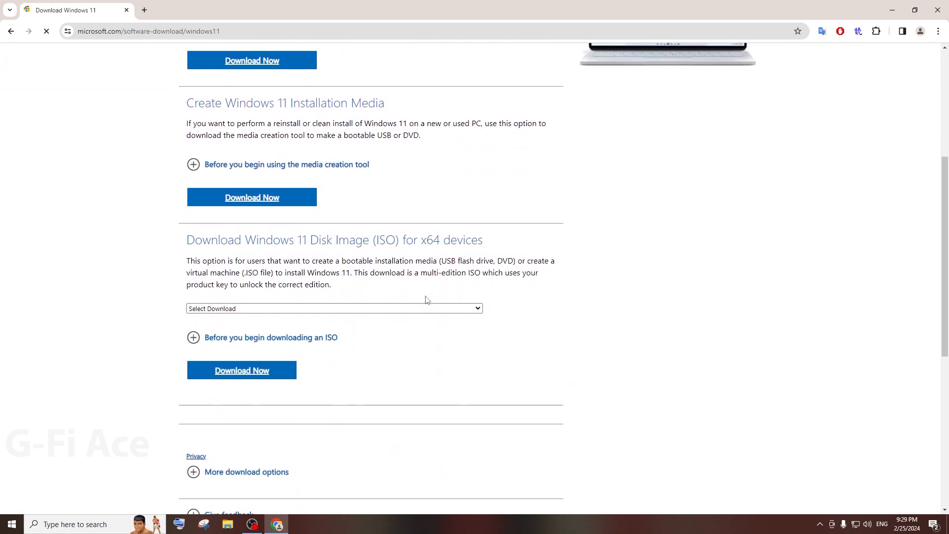
scroll(402, 273, "down", 2)
left_click(239, 210)
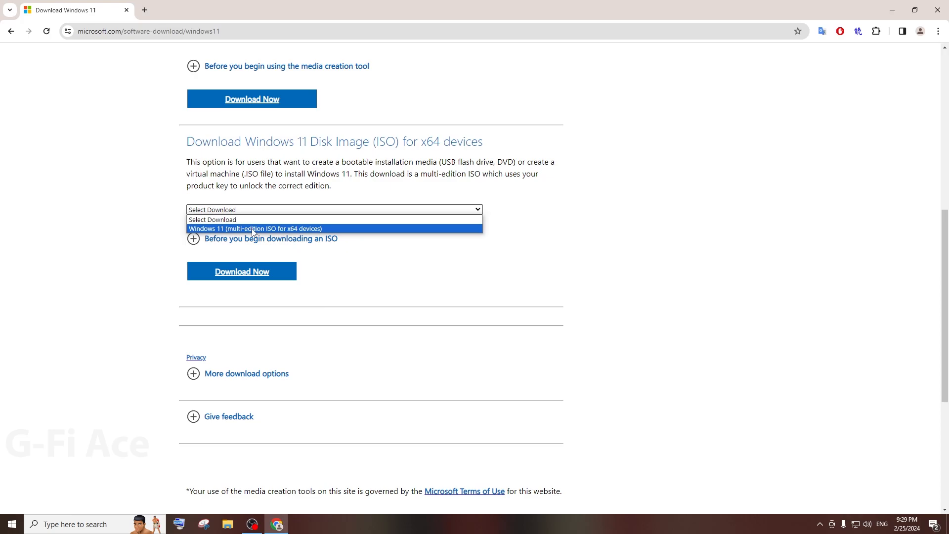
left_click(252, 231)
scroll(387, 257, "down", 1)
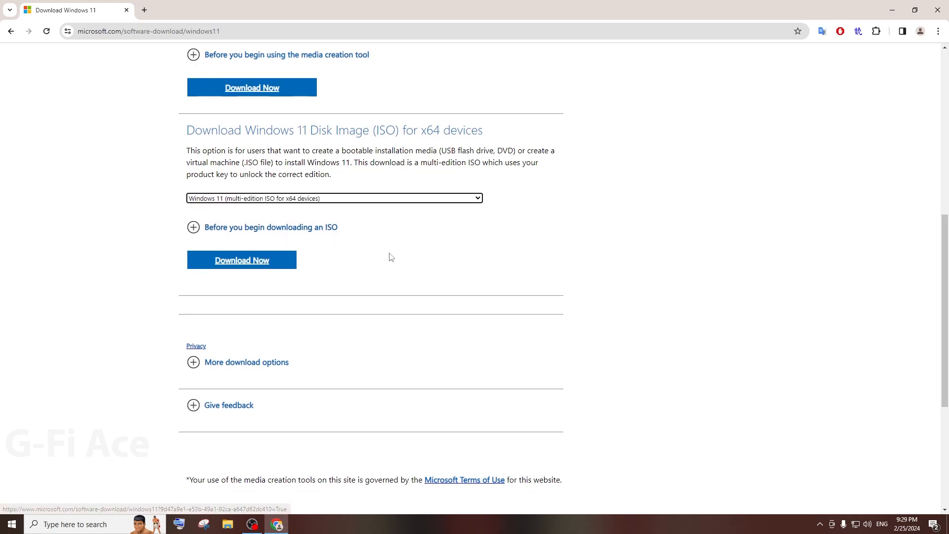
left_click(286, 197)
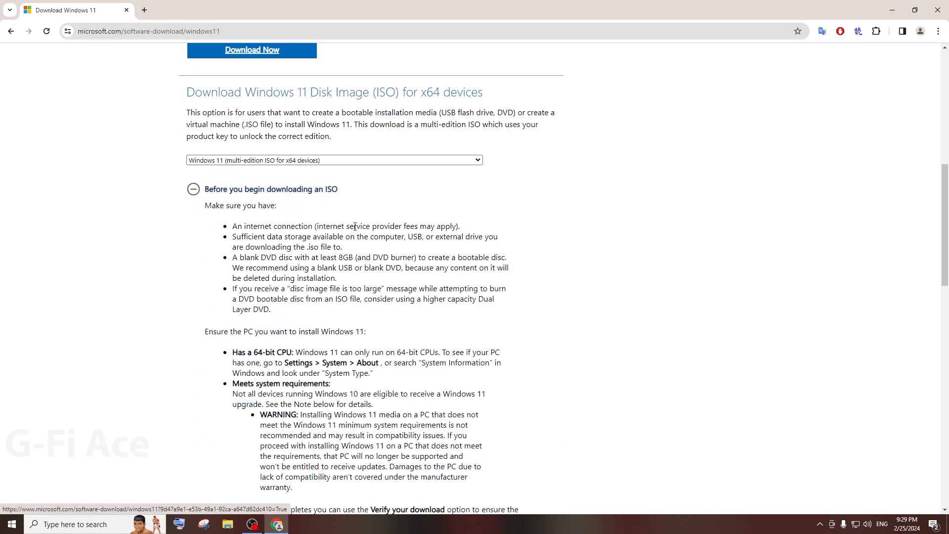
scroll(333, 253, "down", 12)
scroll(333, 254, "down", 2)
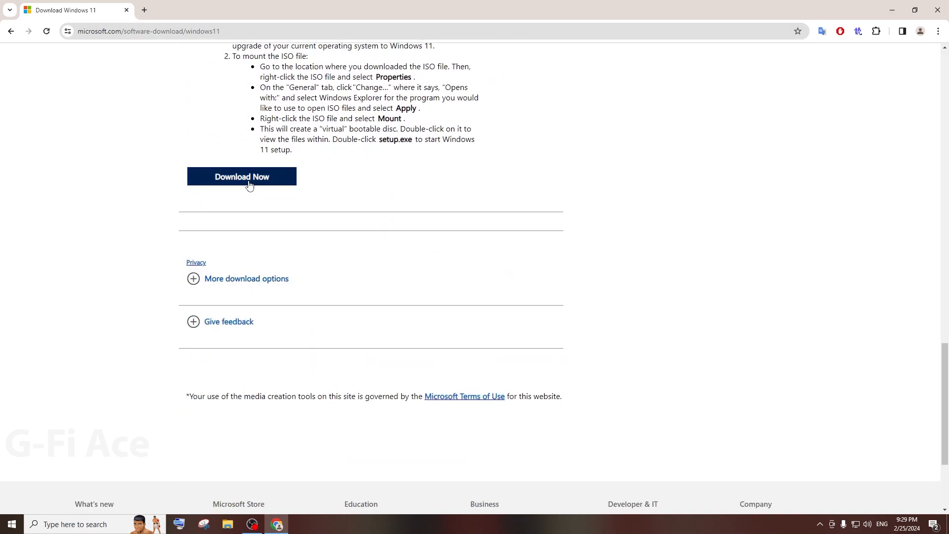
left_click(249, 184)
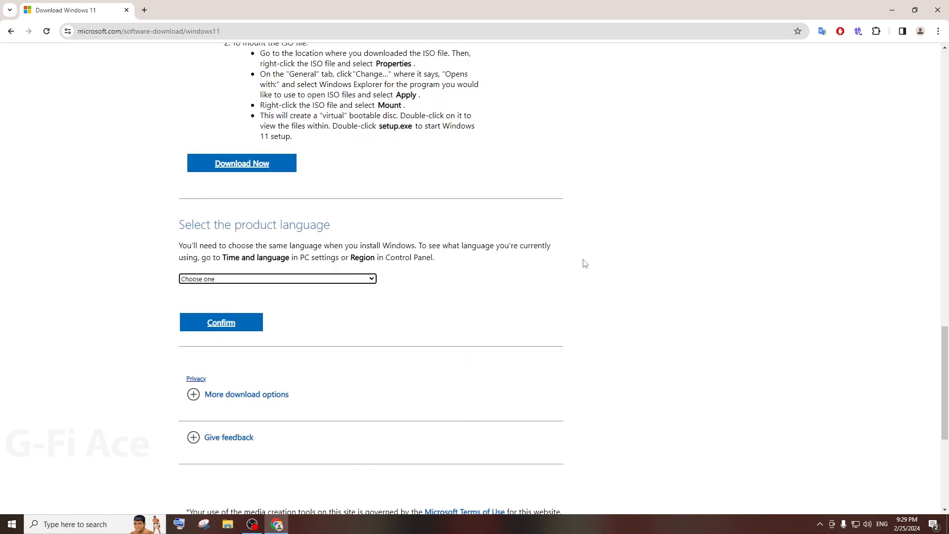
Step: Choose English (United States) as the product language and confirm it
left_click(252, 280)
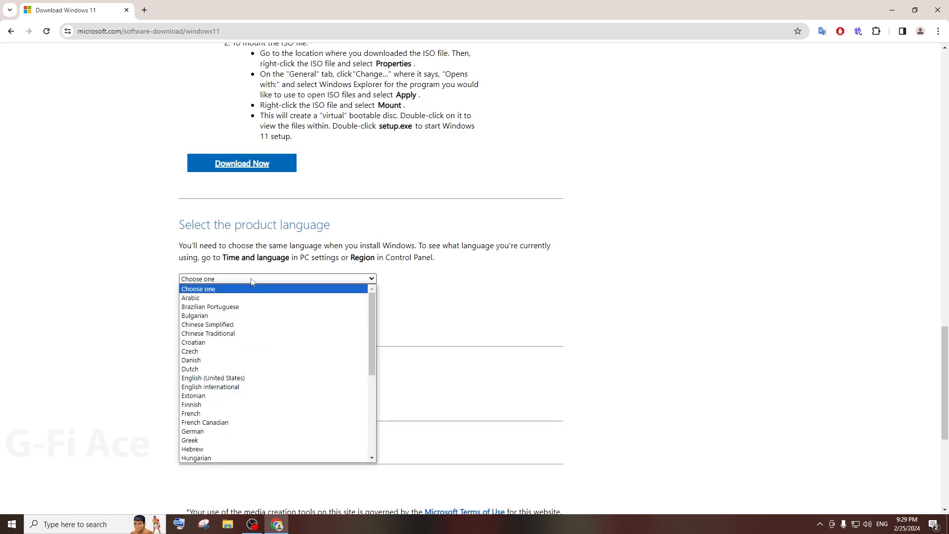
left_click(240, 378)
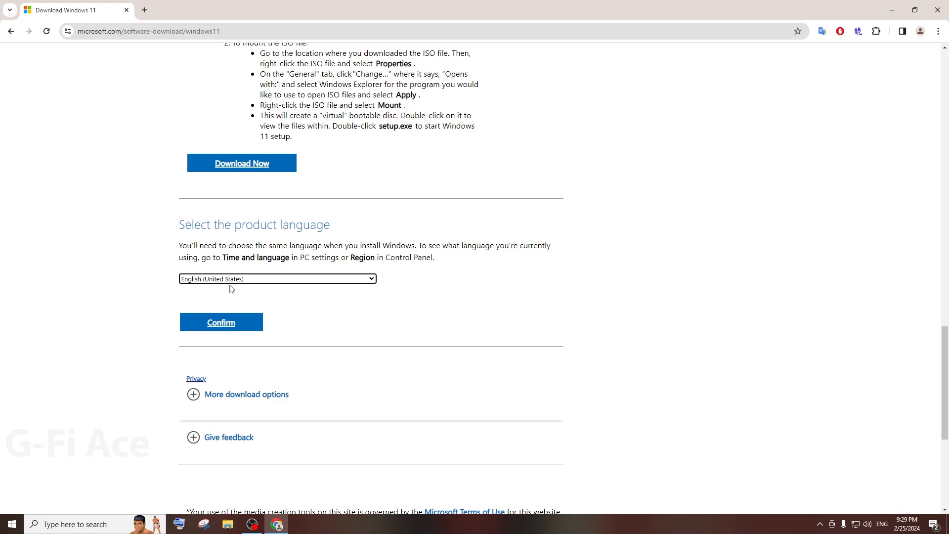
left_click(252, 324)
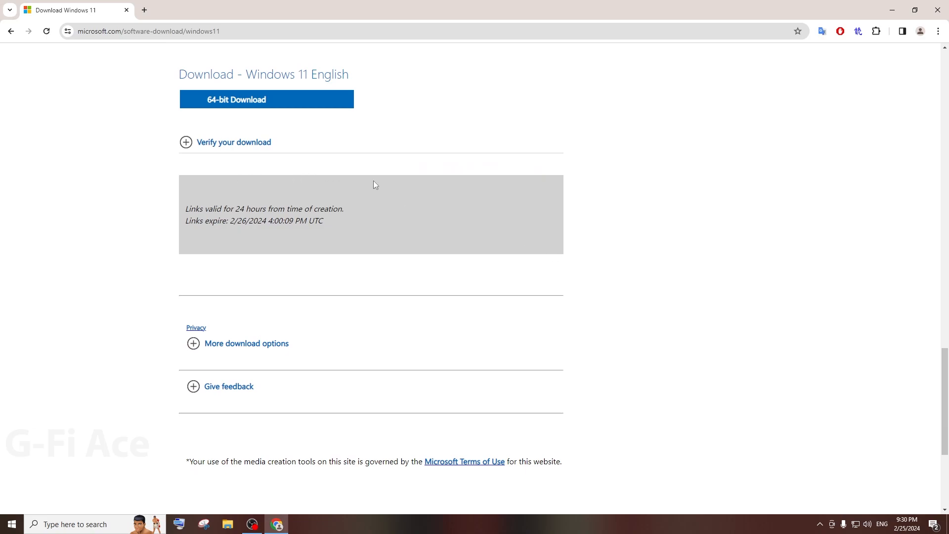
Step: Start the 64-bit Win11_23H2_English_x64v2 ISO download and confirm its progress in Chrome's downloads
scroll(375, 186, "up", 3)
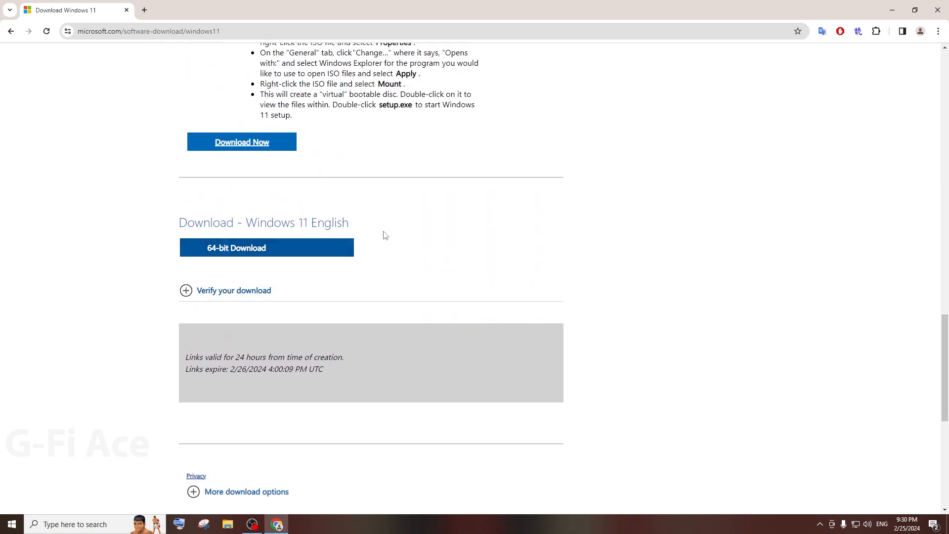
left_click(234, 256)
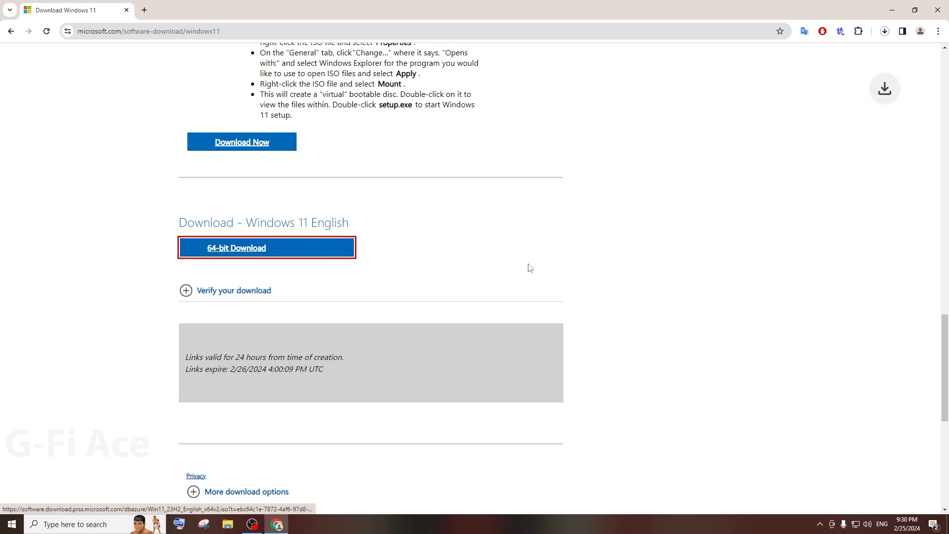
left_click(884, 32)
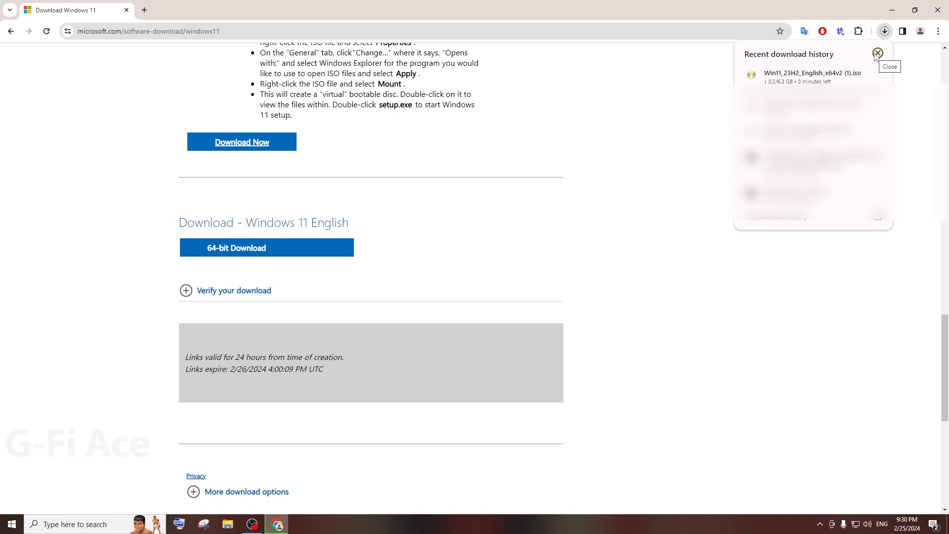
left_click(878, 54)
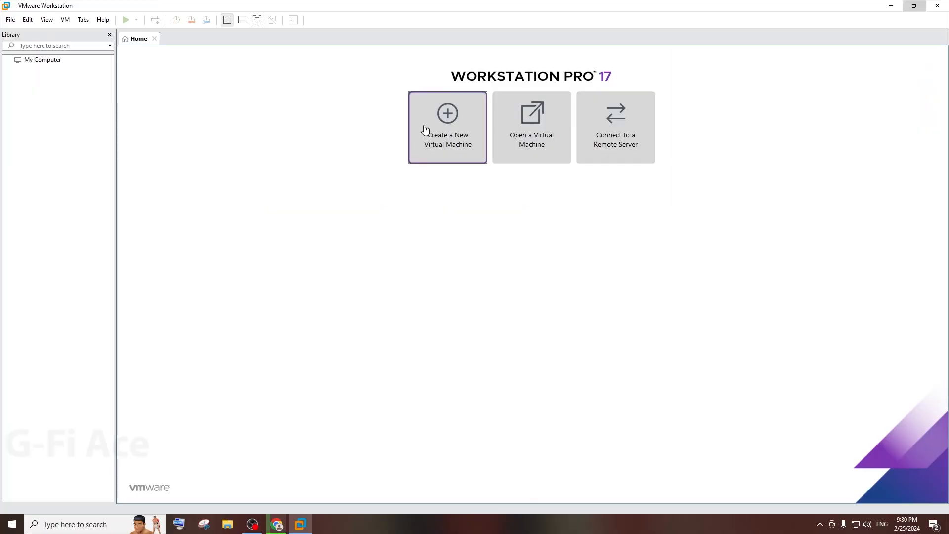
Step: Launch the New Virtual Machine Wizard from the VMware Home tab
left_click(424, 132)
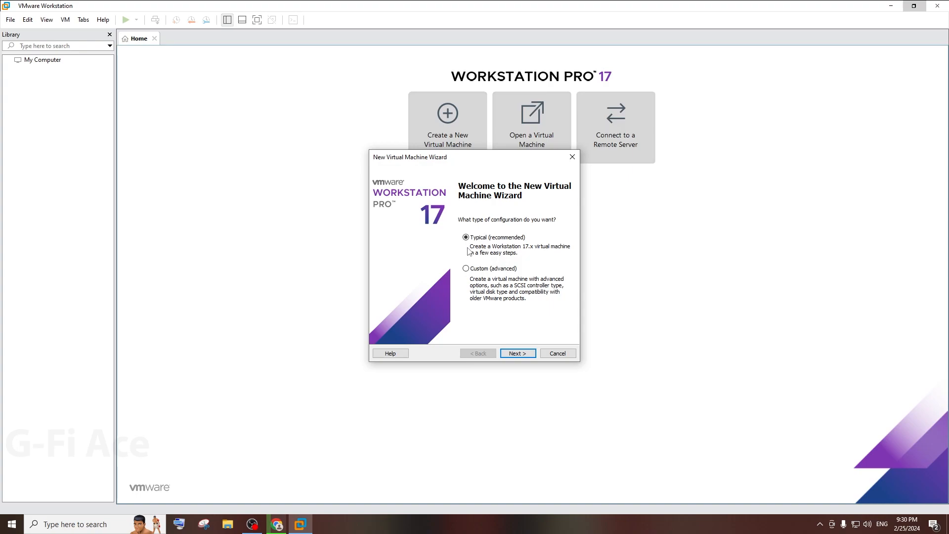
Step: Use Typical setup, install the OS later, and set the guest to Microsoft Windows 11 x64
left_click(511, 353)
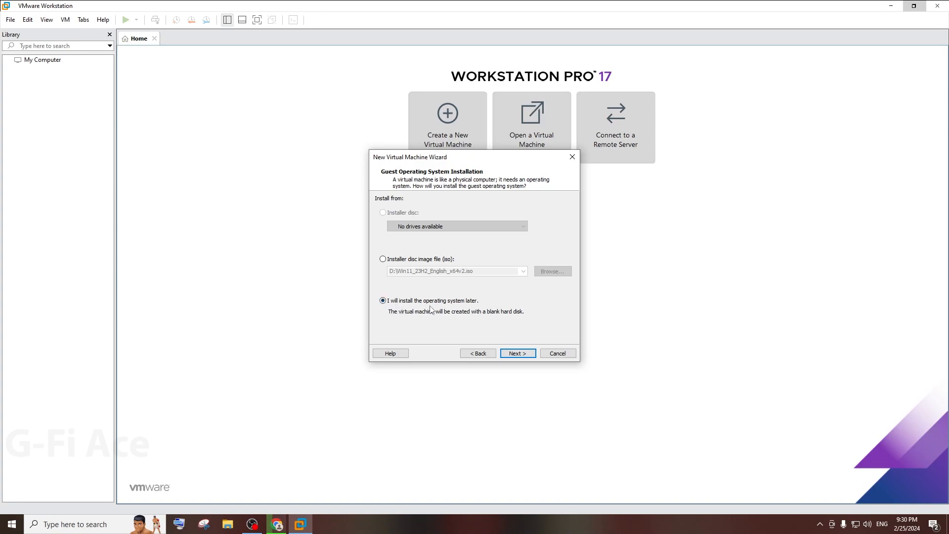
left_click(514, 355)
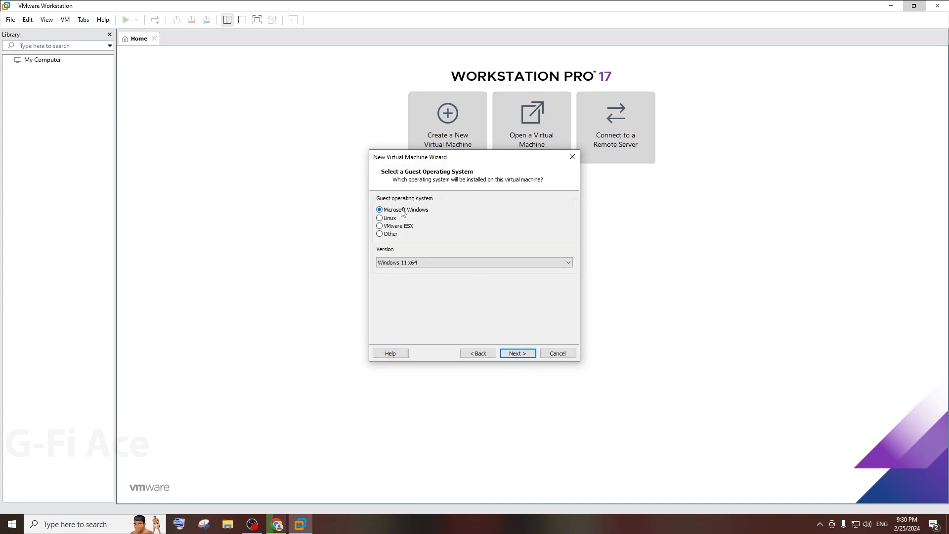
left_click(444, 266)
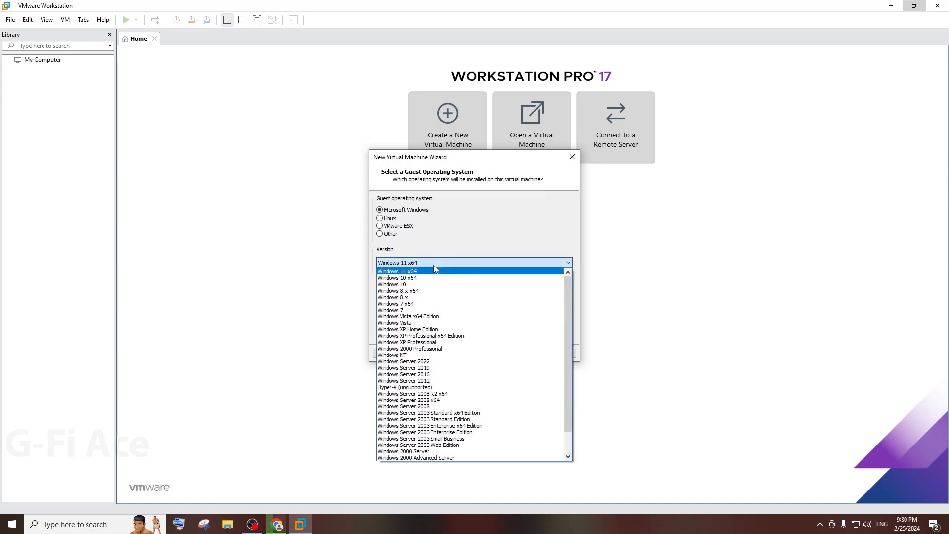
left_click(395, 272)
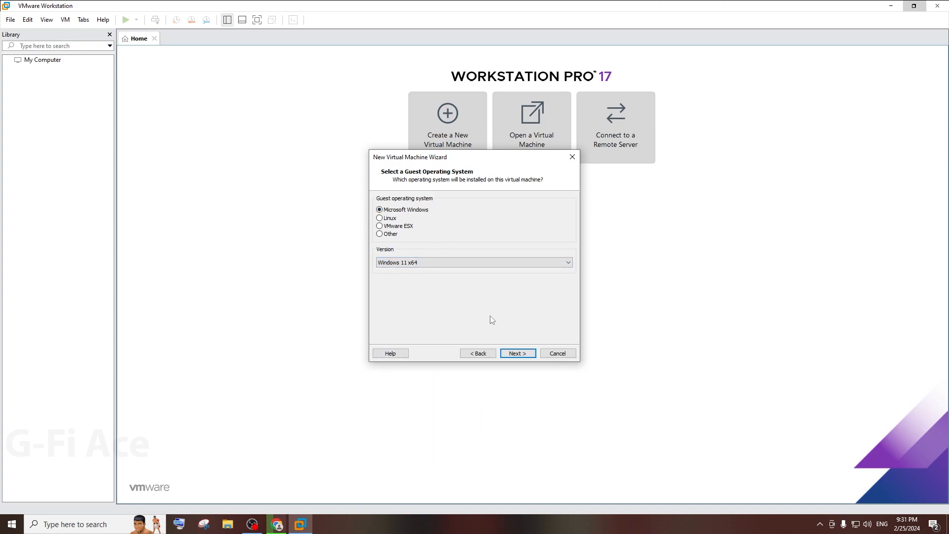
left_click(515, 354)
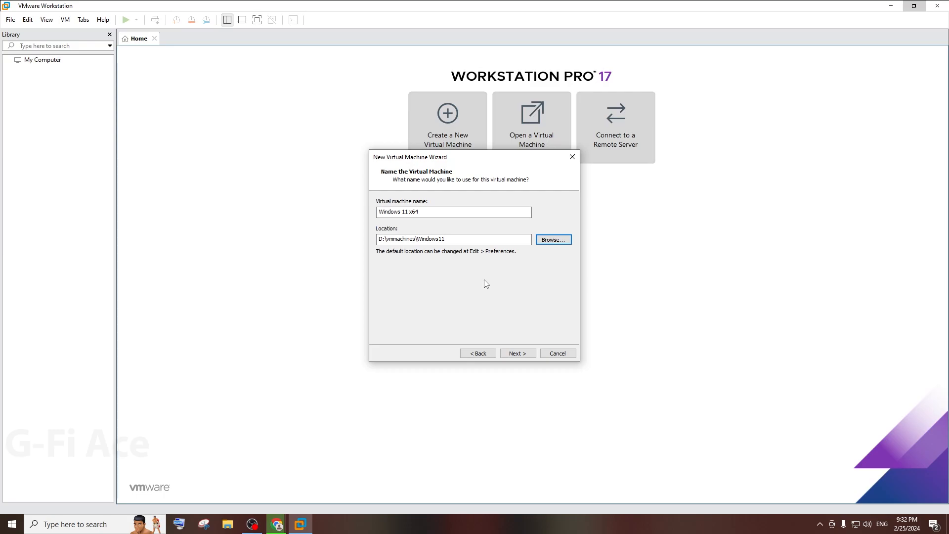
Step: Keep the VM name and location, then enter a short five-digit encryption password in both fields
left_click(516, 354)
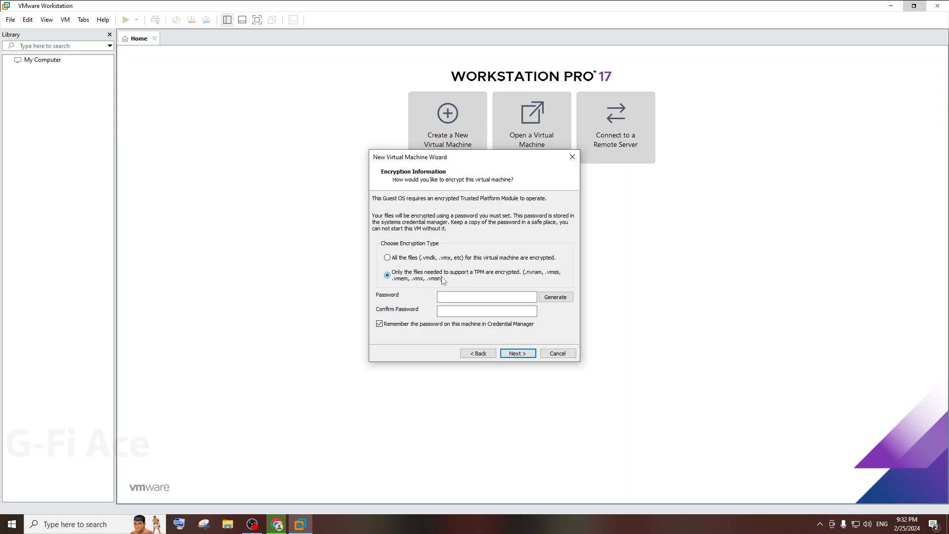
left_click(473, 295)
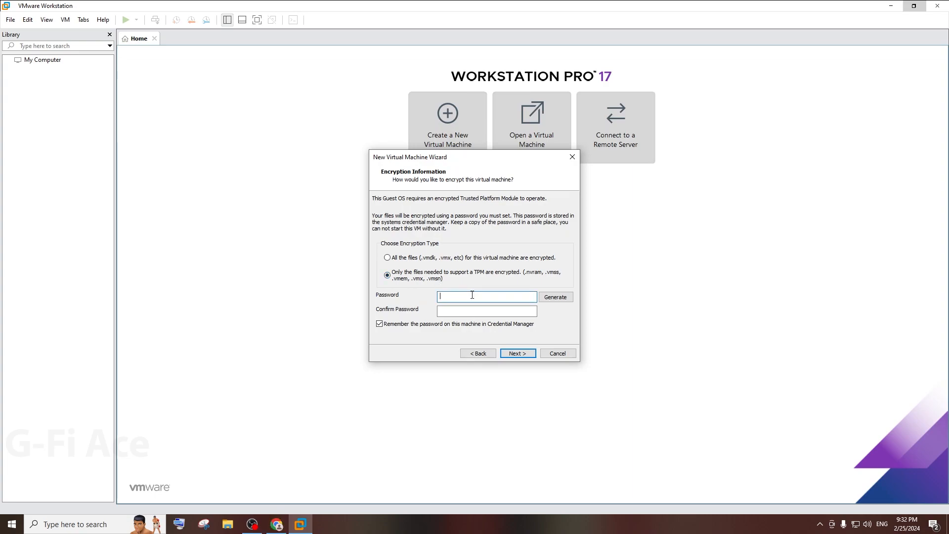
type("1")
key("BackSpace")
type("12345")
left_click(487, 311)
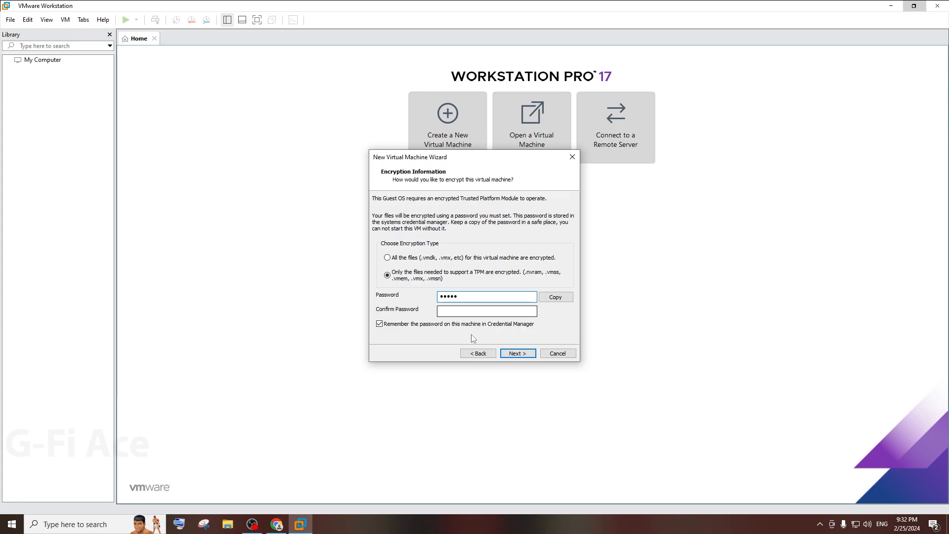
type("12")
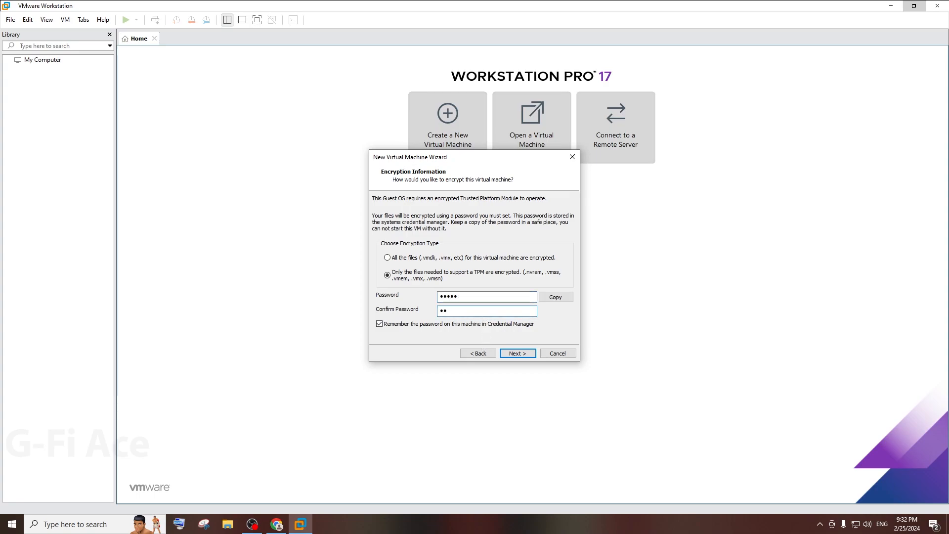
type("345")
left_click(520, 353)
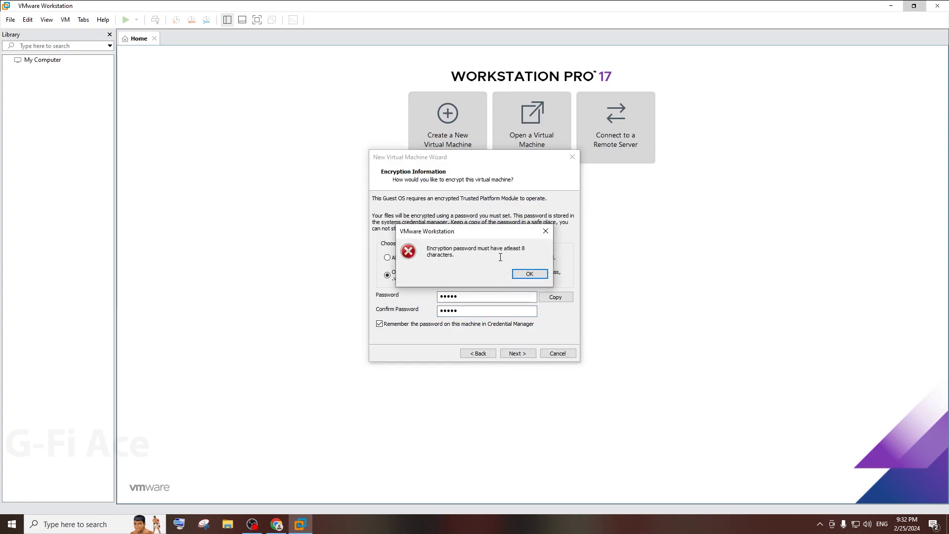
Step: Dismiss the too-short password error, clear both fields, and generate a random password
left_click(529, 274)
left_click(486, 296)
key("ctrl+a")
key("BackSpace")
key("Tab")
key("BackSpace")
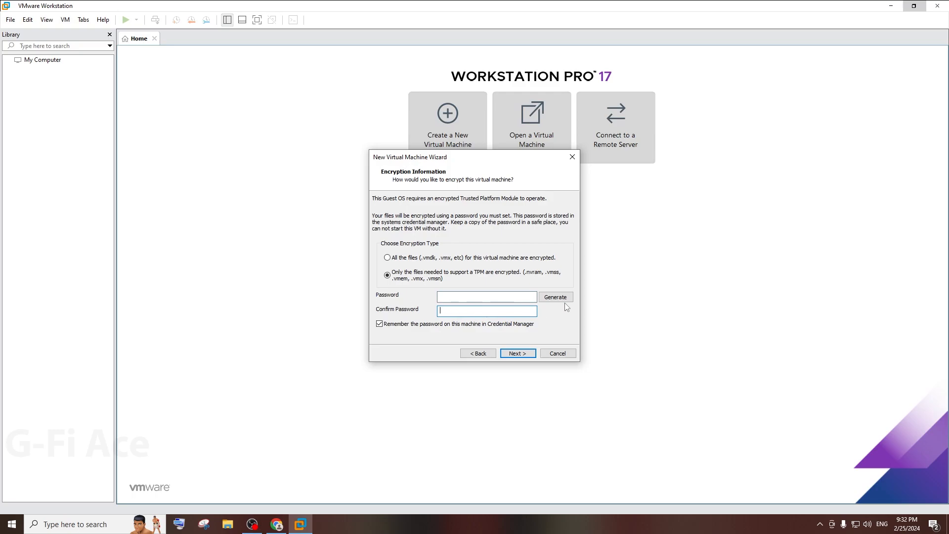
left_click(553, 298)
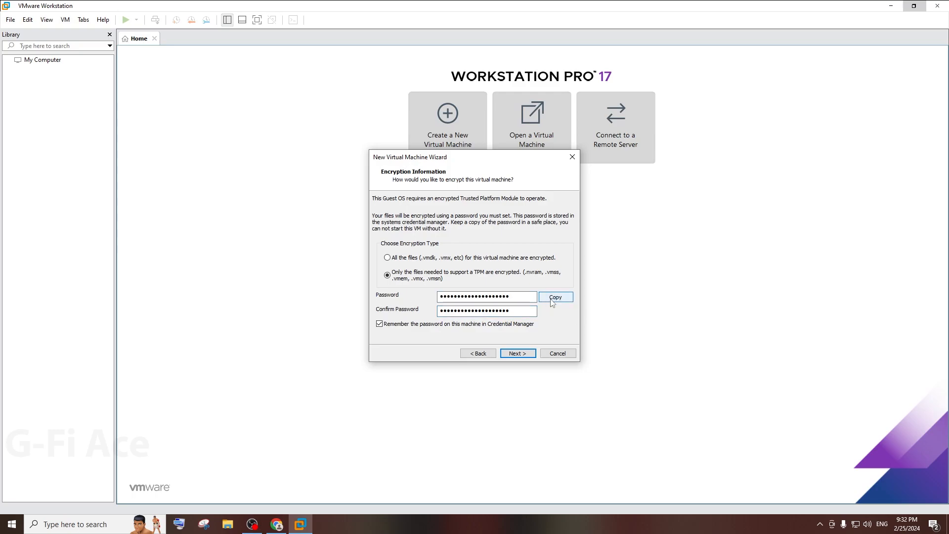
left_click(11, 525)
Step: Paste the generated encryption password into a new Notepad note and minimize Notepad
left_click(251, 353)
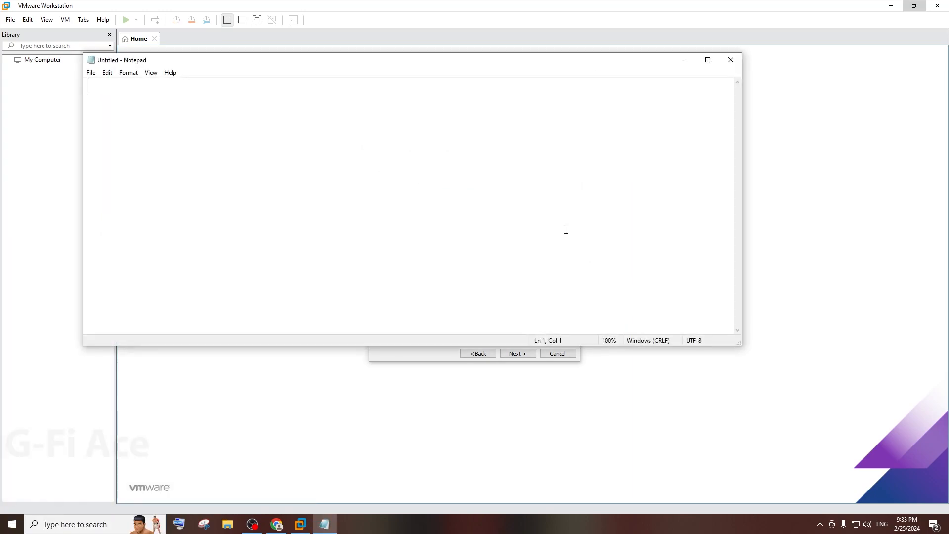
key("ctrl+v")
left_click(688, 59)
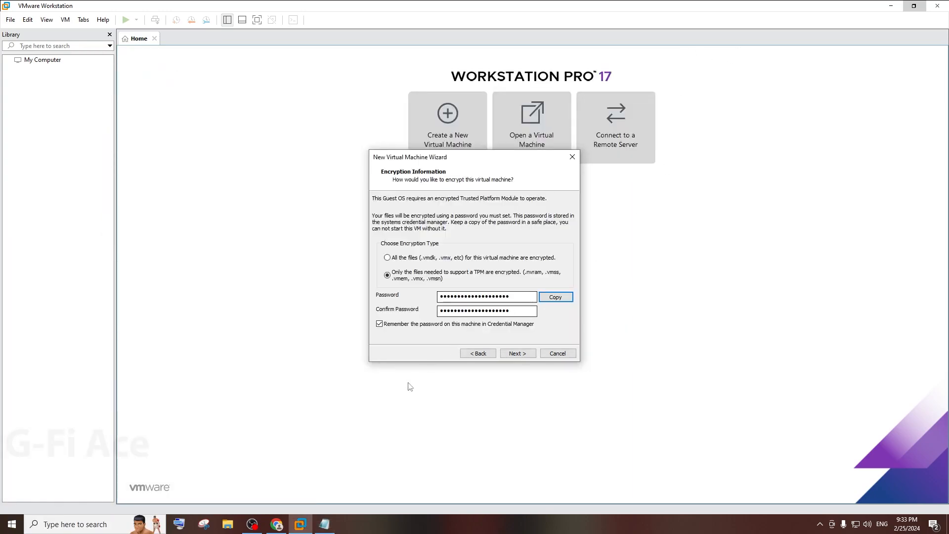
Step: Keep the 64 GB disk size, store it as a single file, and reach the summary
left_click(518, 354)
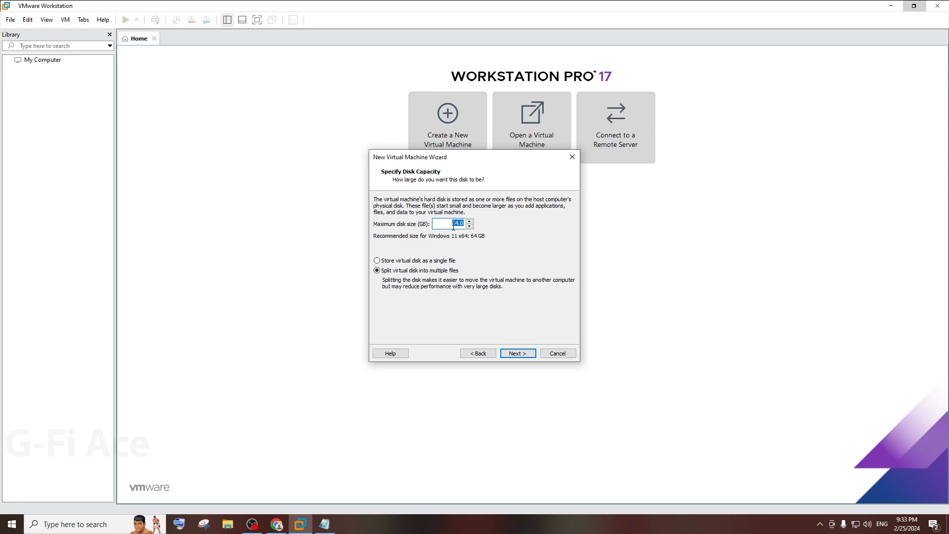
left_click(396, 261)
left_click(523, 354)
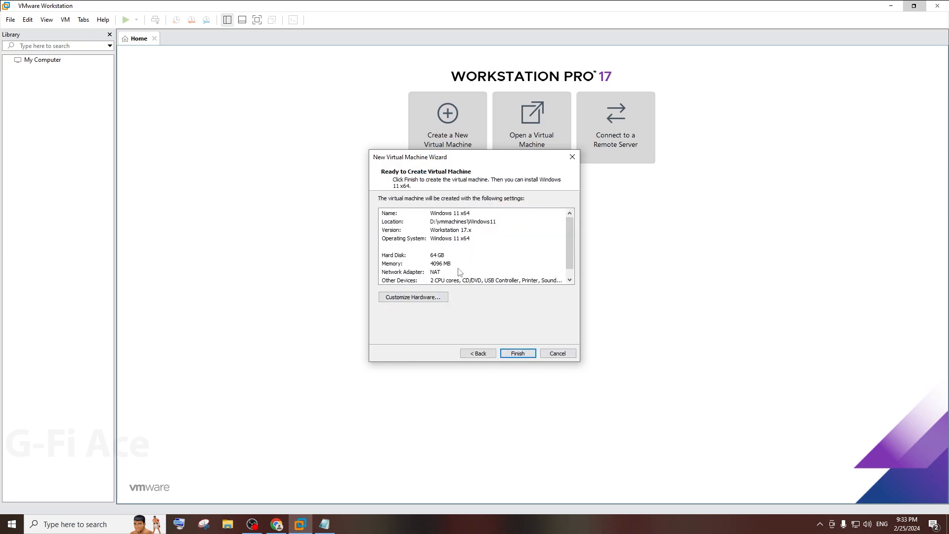
Step: In Customize Hardware, set 2 cores per processor for 4 cores in total
left_click(420, 299)
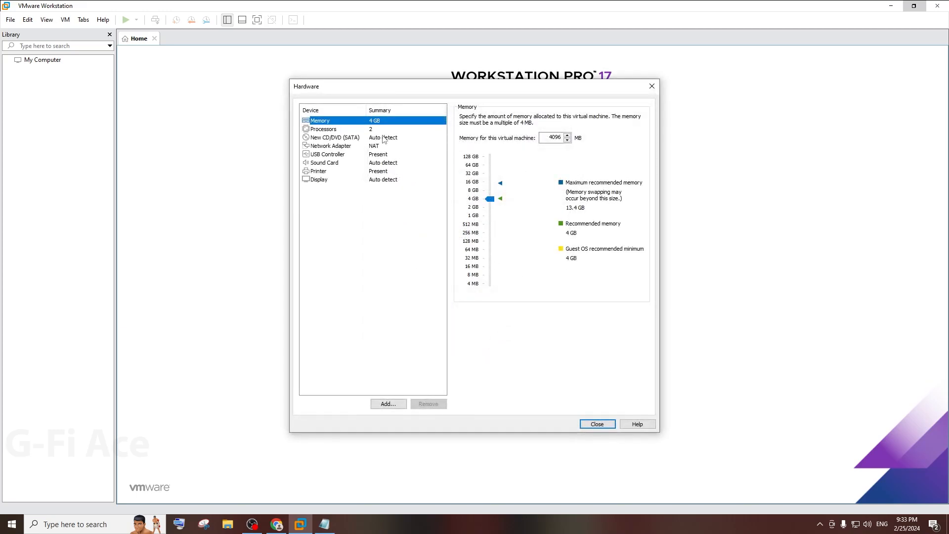
left_click(361, 130)
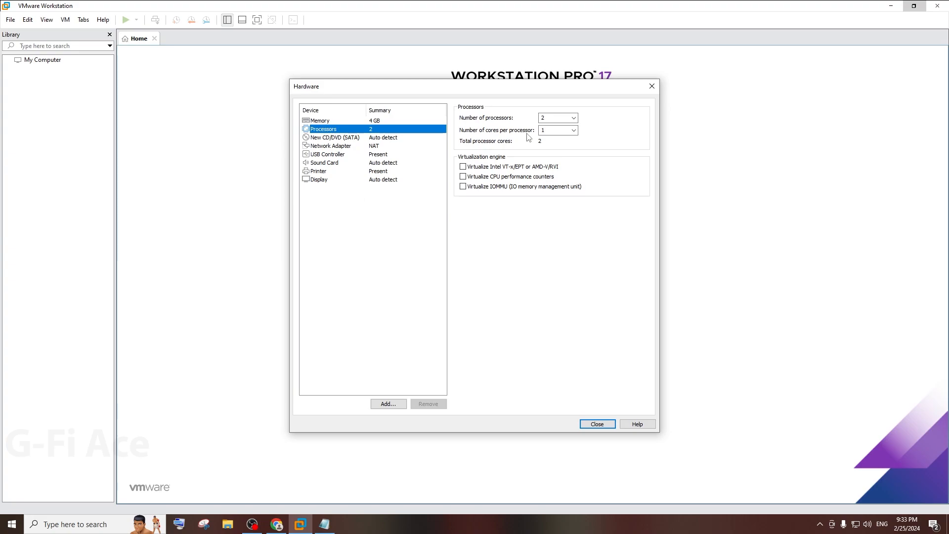
left_click(563, 130)
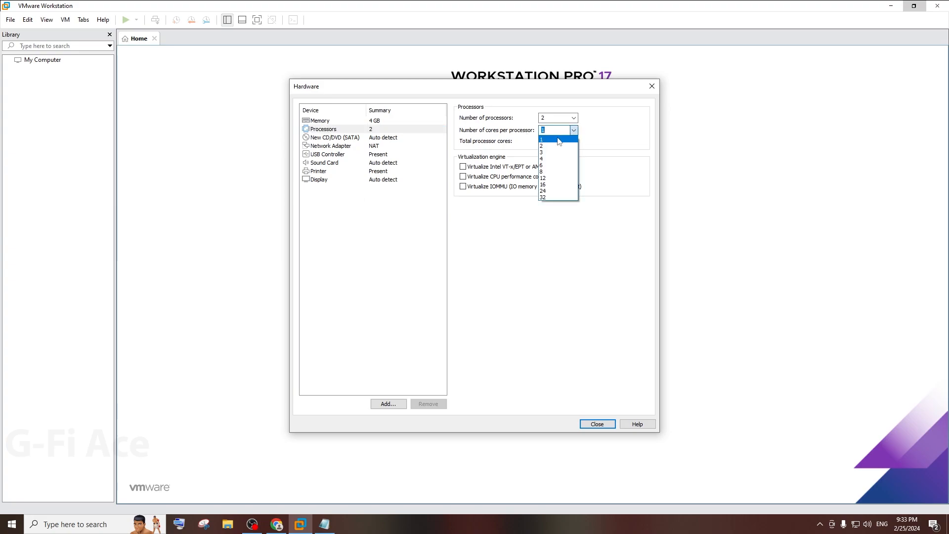
left_click(549, 146)
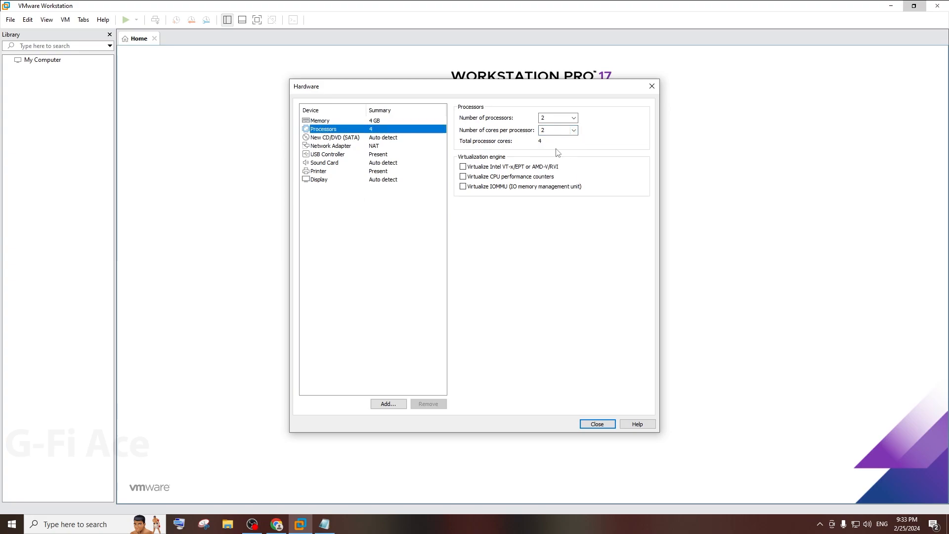
left_click(386, 138)
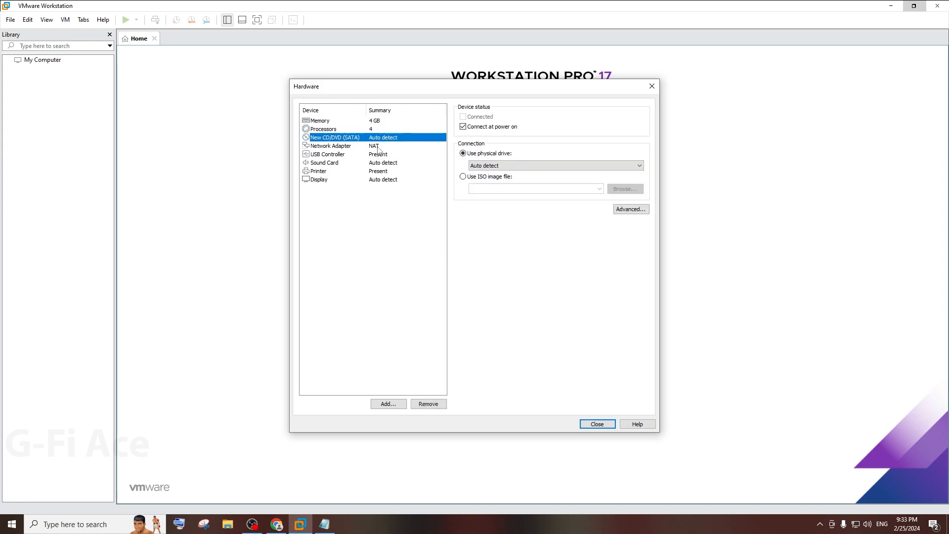
Step: Set the CD/DVD drive to use the ISO image D:\Win11_23H2_English_x64v2.iso
left_click(463, 177)
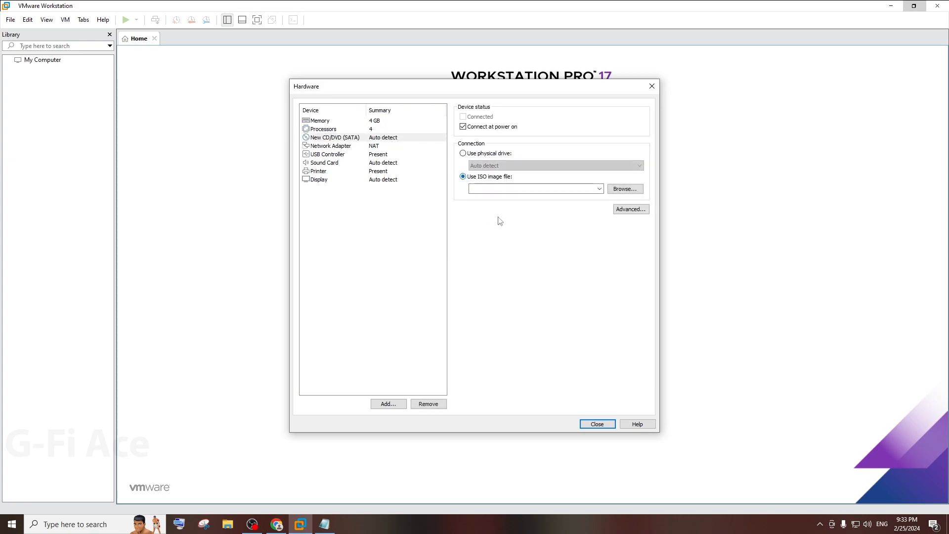
left_click(625, 189)
left_click(336, 196)
scroll(484, 173, "down", 3)
left_click(426, 180)
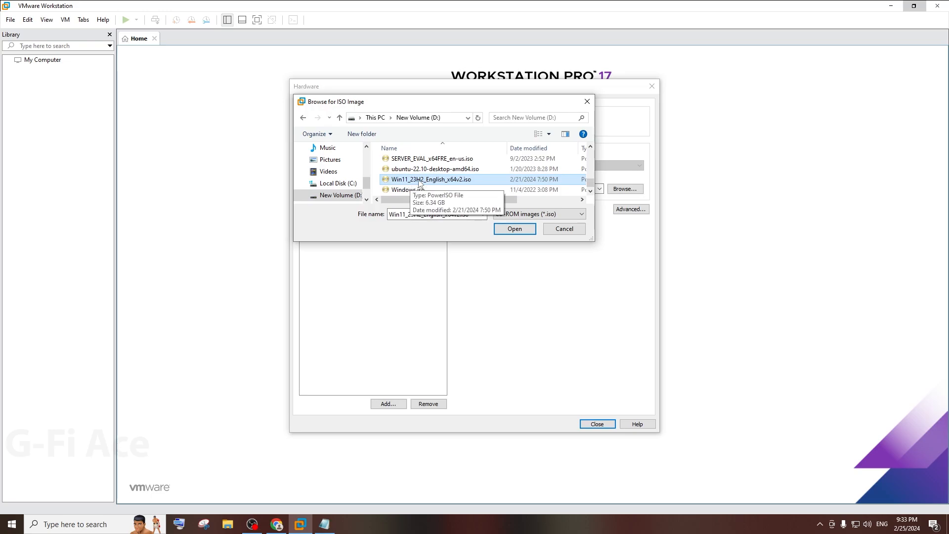
left_click(514, 228)
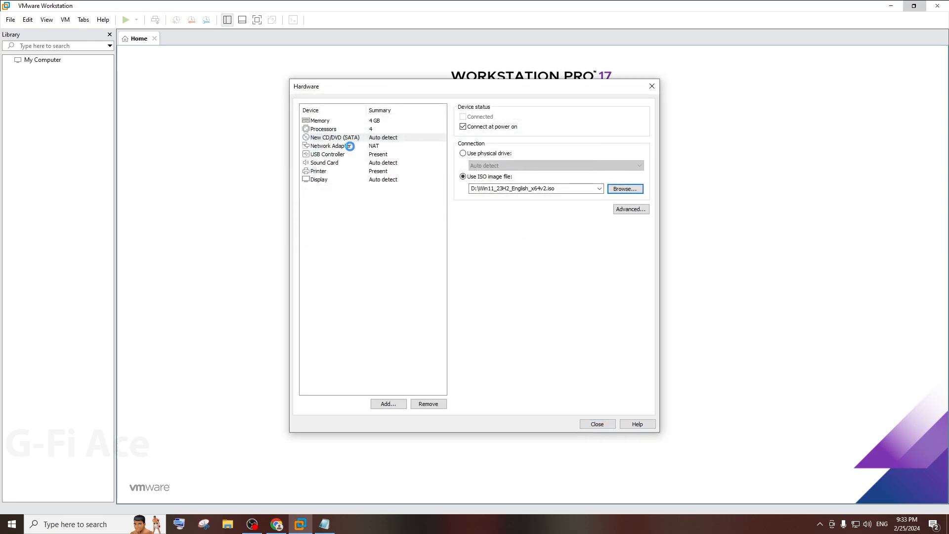
left_click(352, 147)
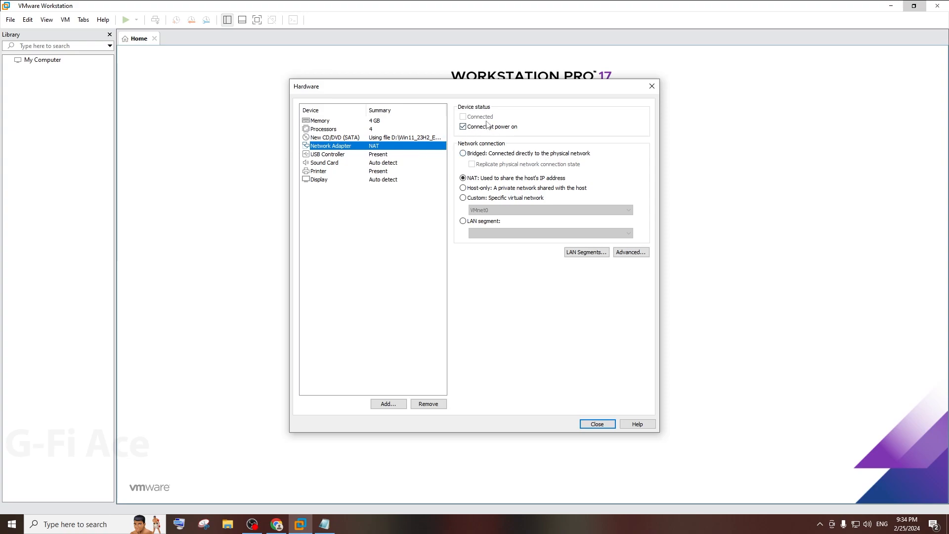
Step: Review the USB, sound, printer and display settings, close Hardware, and finish the Windows 11 x64 VM
left_click(380, 155)
left_click(393, 163)
left_click(385, 171)
left_click(385, 180)
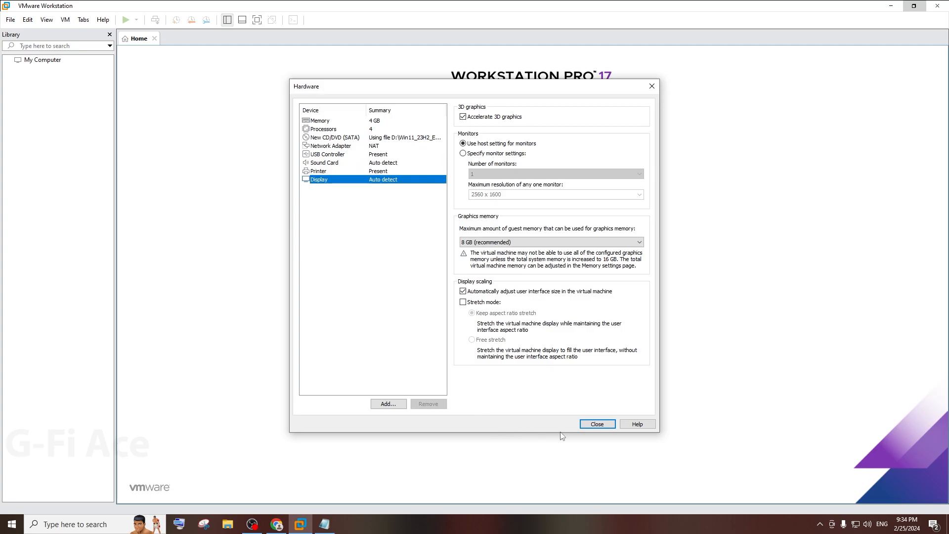
left_click(590, 426)
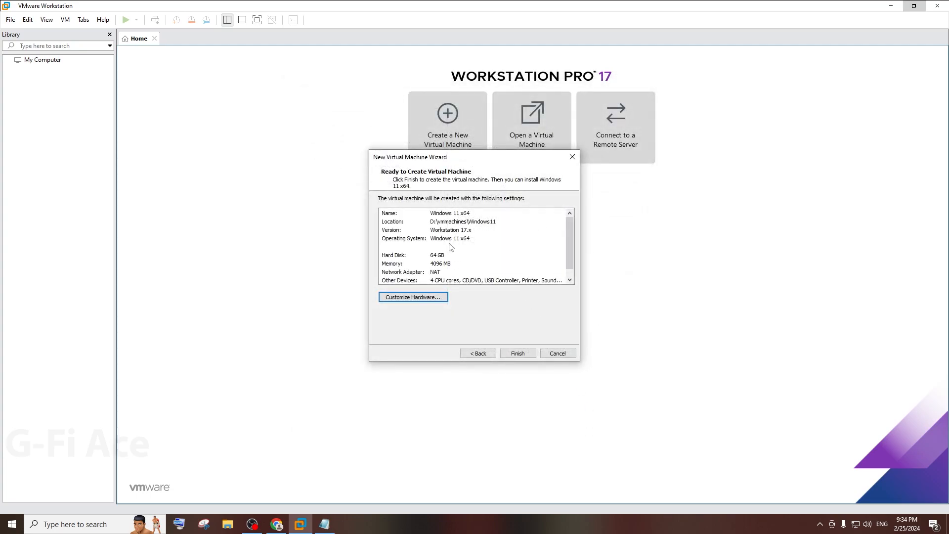
left_click(431, 223)
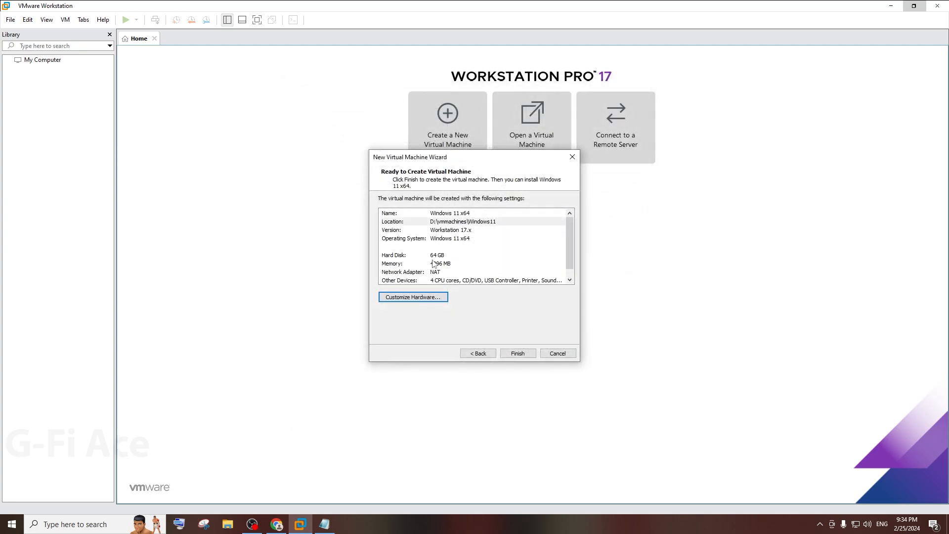
scroll(504, 263, "down", 1)
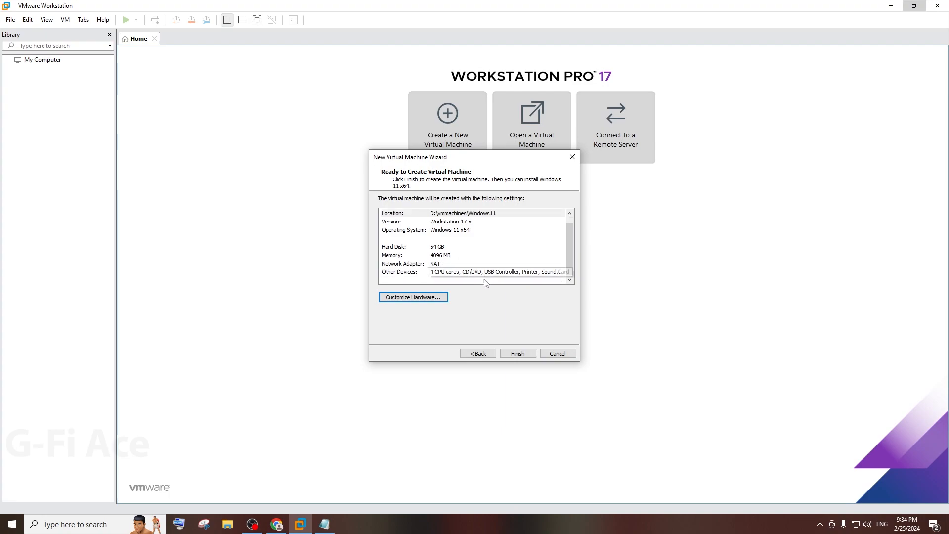
left_click(519, 353)
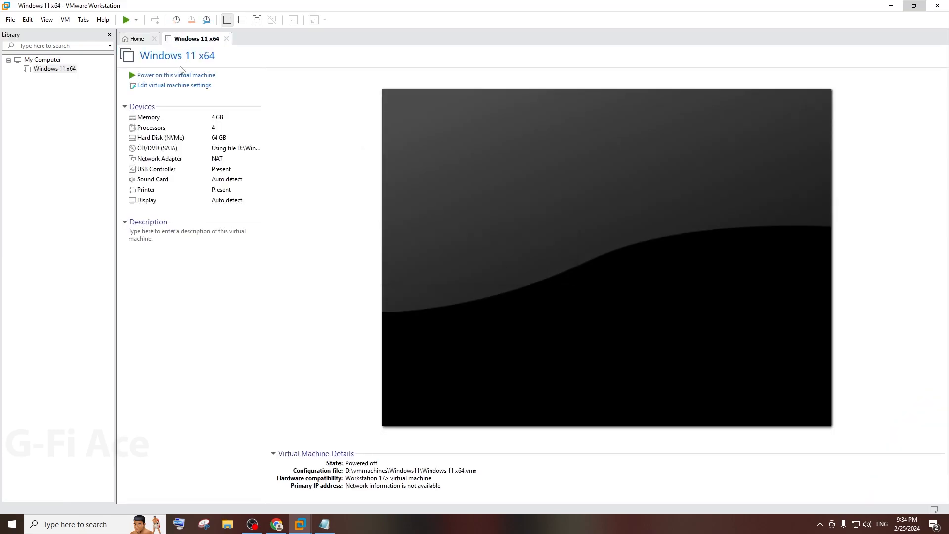
Step: Power on the Windows 11 x64 VM and boot from the ISO to Setup's language page
left_click(186, 75)
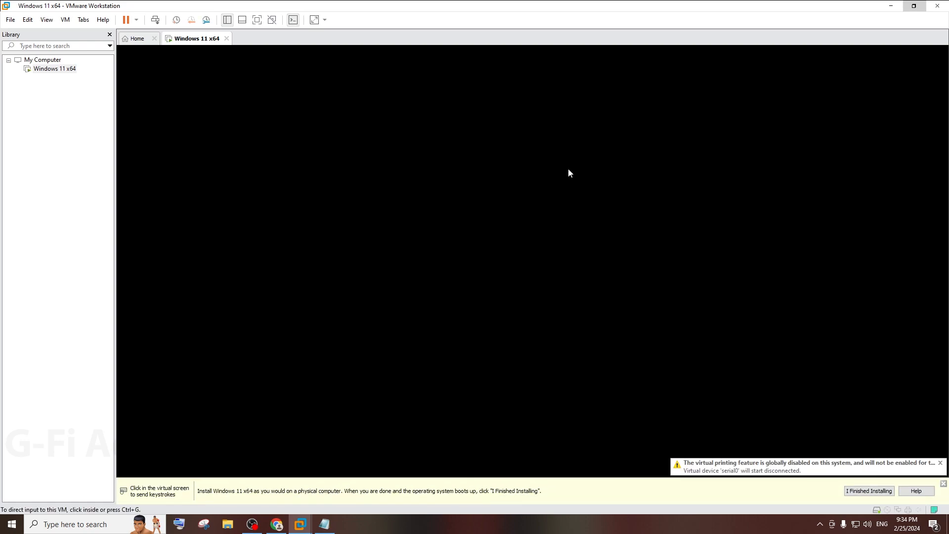
left_click(569, 174)
key("Return")
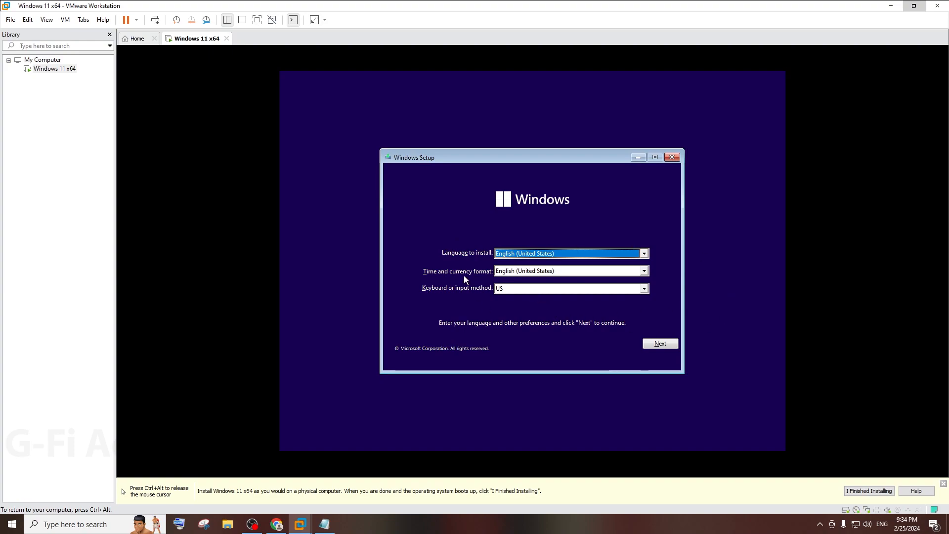
Step: Accept the default language and keyboard settings and start the Windows installation
left_click(653, 347)
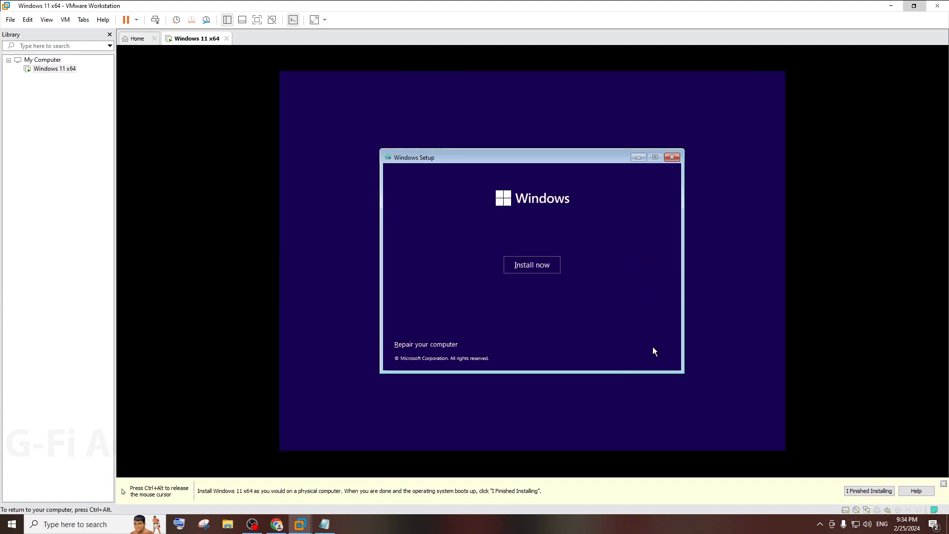
left_click(540, 261)
left_click(800, 260)
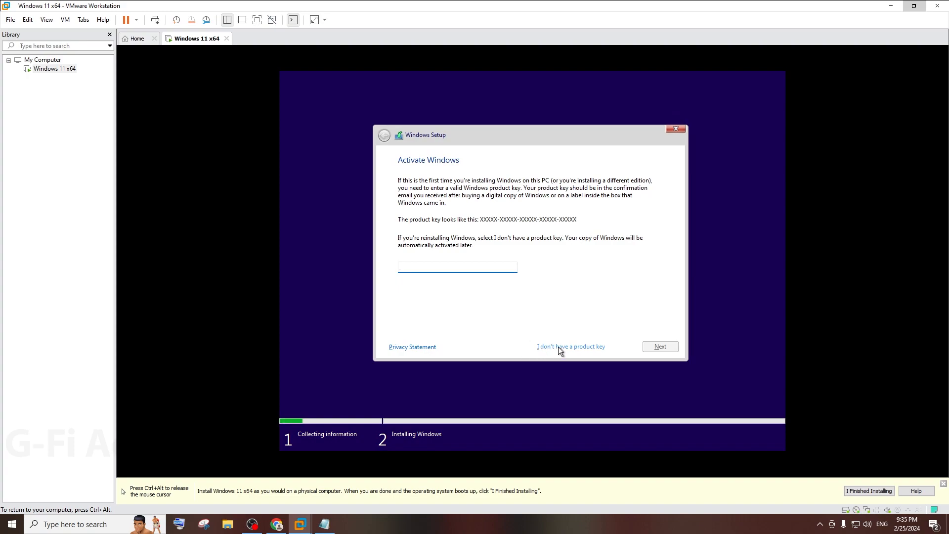
Step: Skip the product key, choose the Windows 11 Pro edition, and accept the license terms
left_click(559, 347)
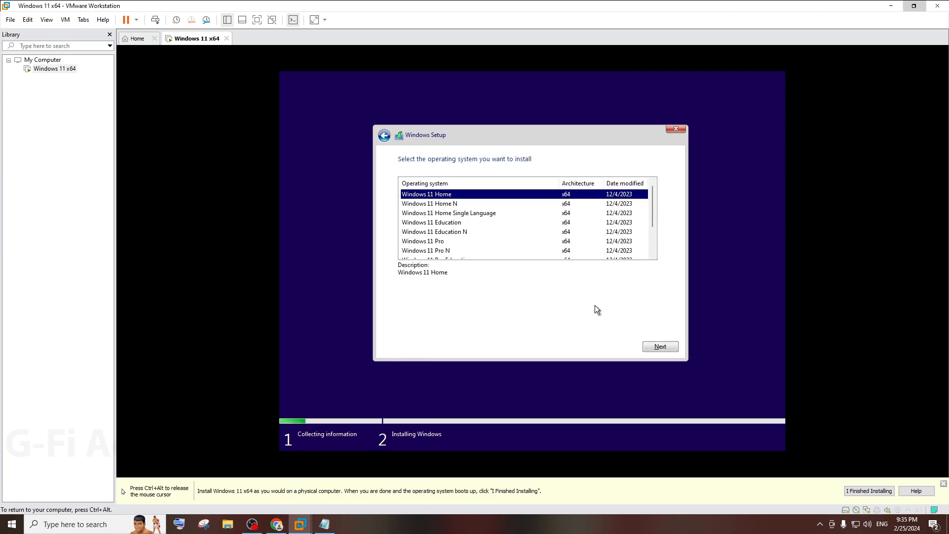
left_click(438, 243)
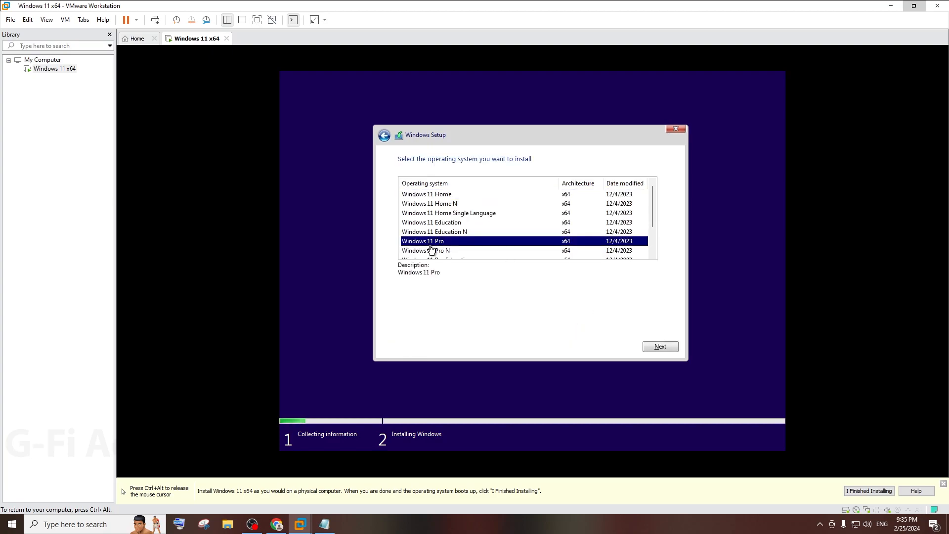
left_click(662, 346)
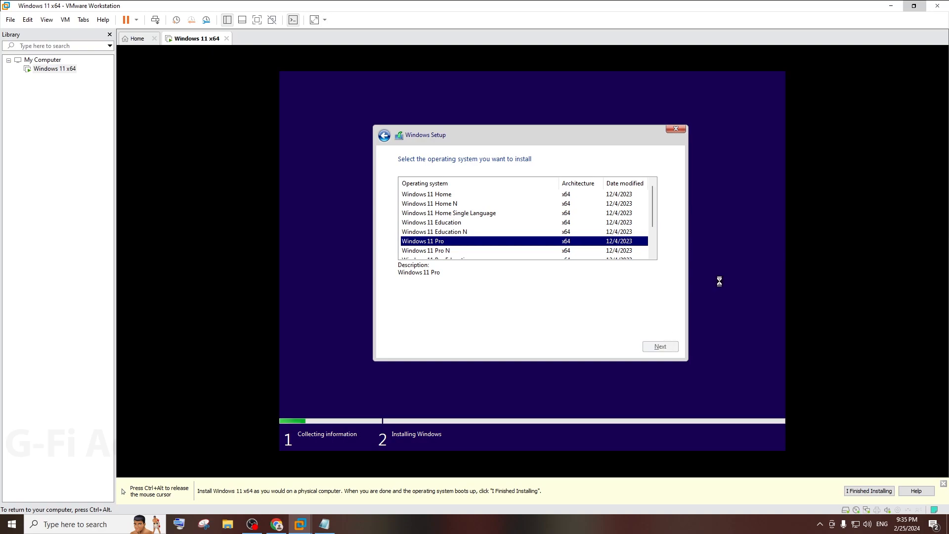
scroll(594, 297, "down", 10)
left_click(401, 328)
left_click(668, 348)
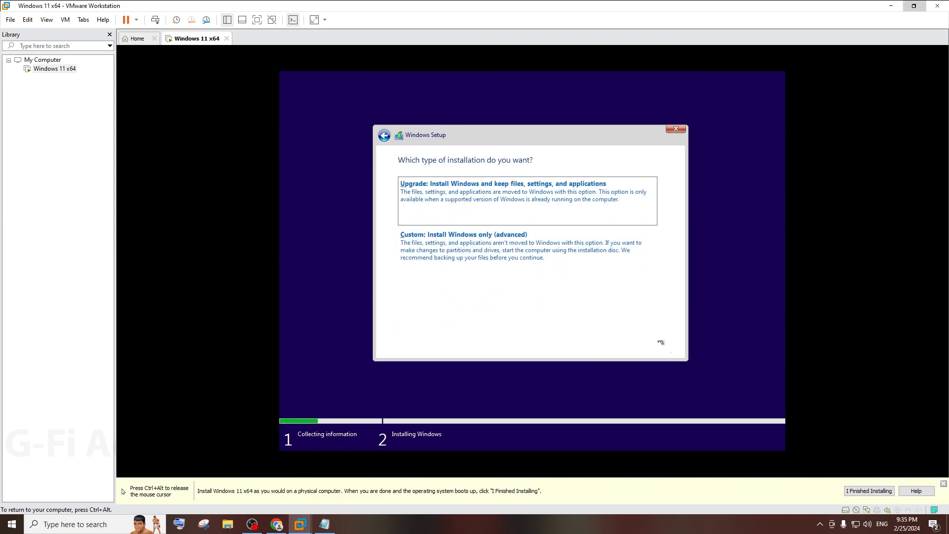
Step: Run a Custom install onto Drive 0's 64.0 GB unallocated space, releasing input to the host
left_click(501, 254)
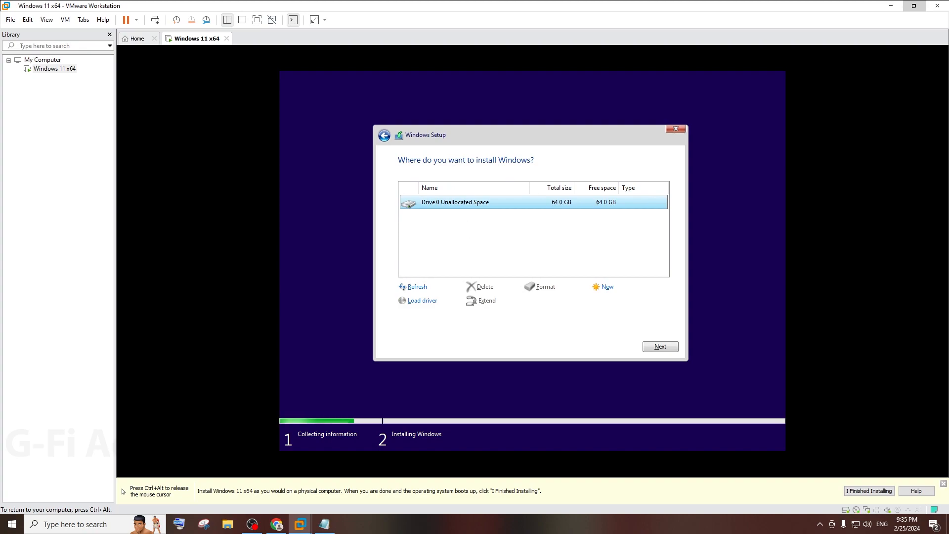
left_click(662, 348)
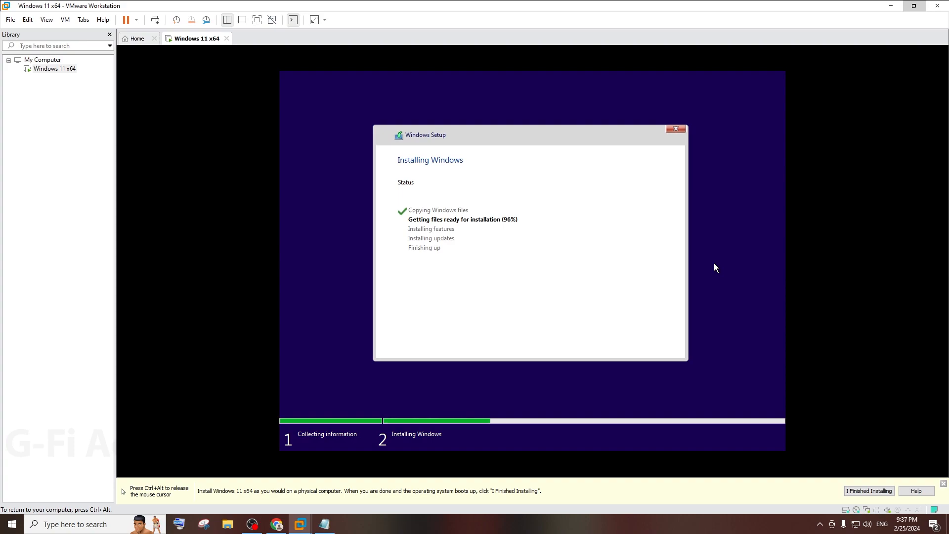
key("ctrl+alt")
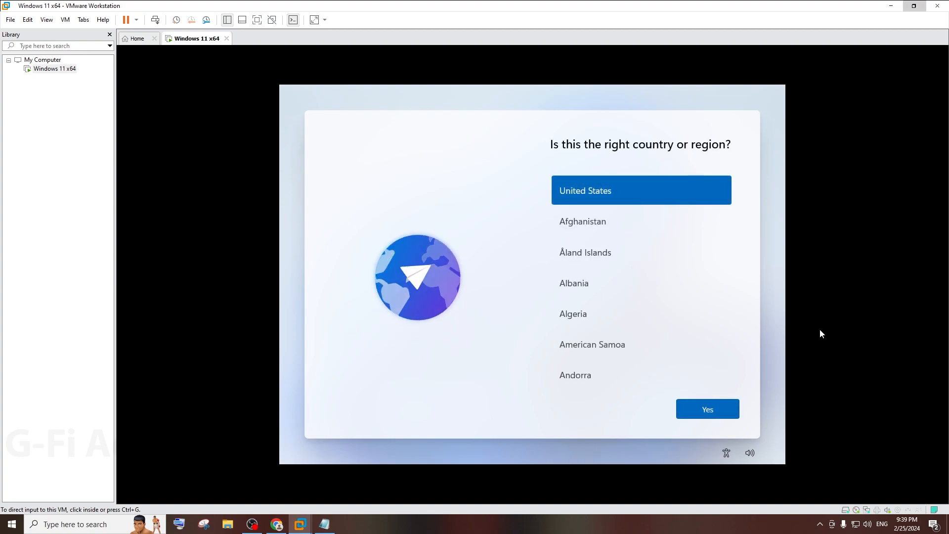
Step: Confirm United States as the region and US as the keyboard, skipping a second layout
left_click(820, 334)
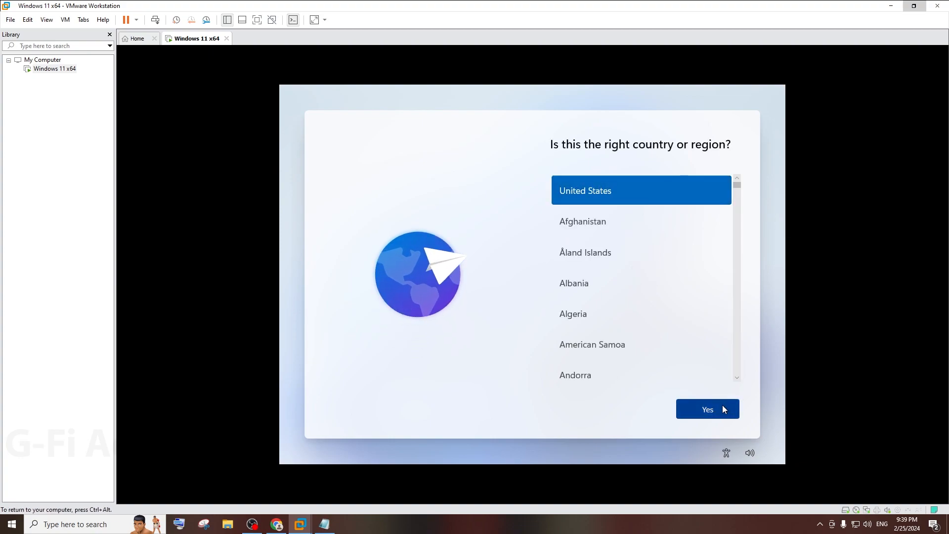
left_click(708, 414)
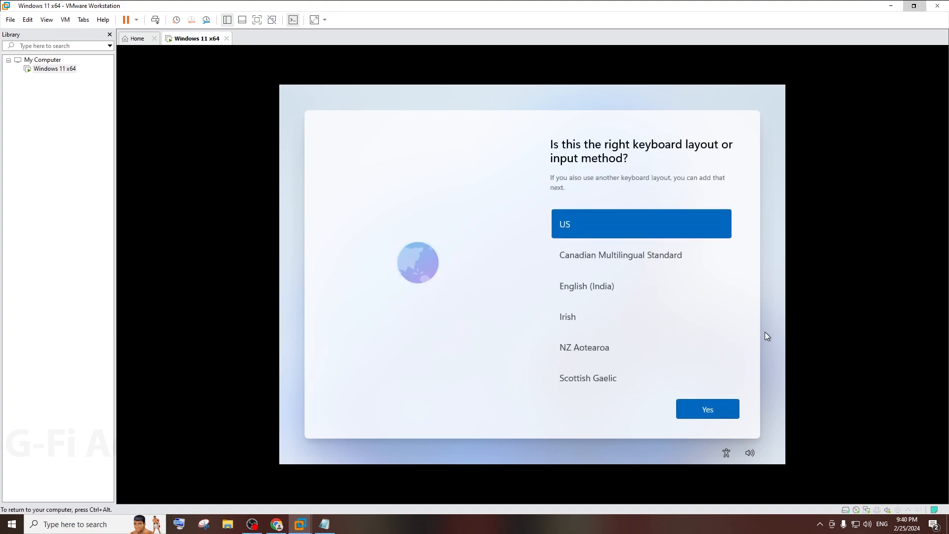
left_click(708, 415)
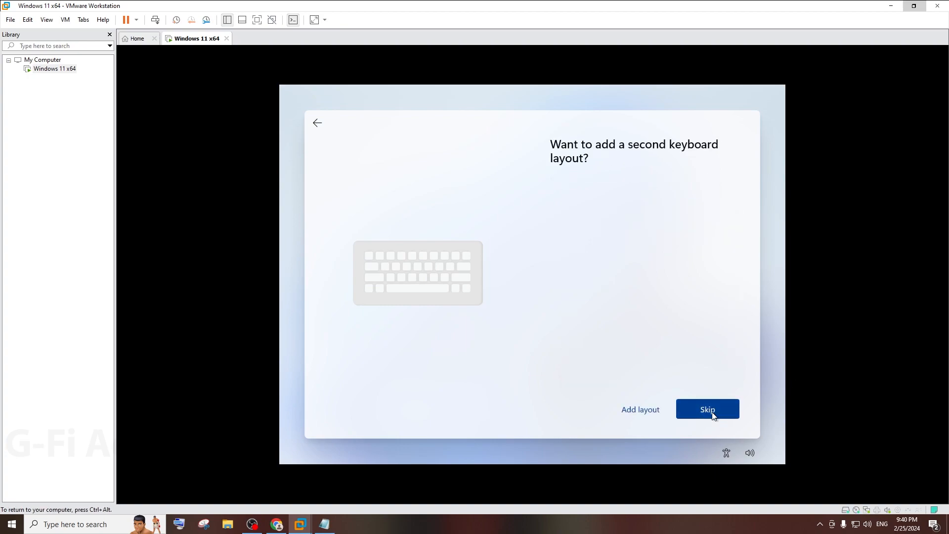
left_click(701, 415)
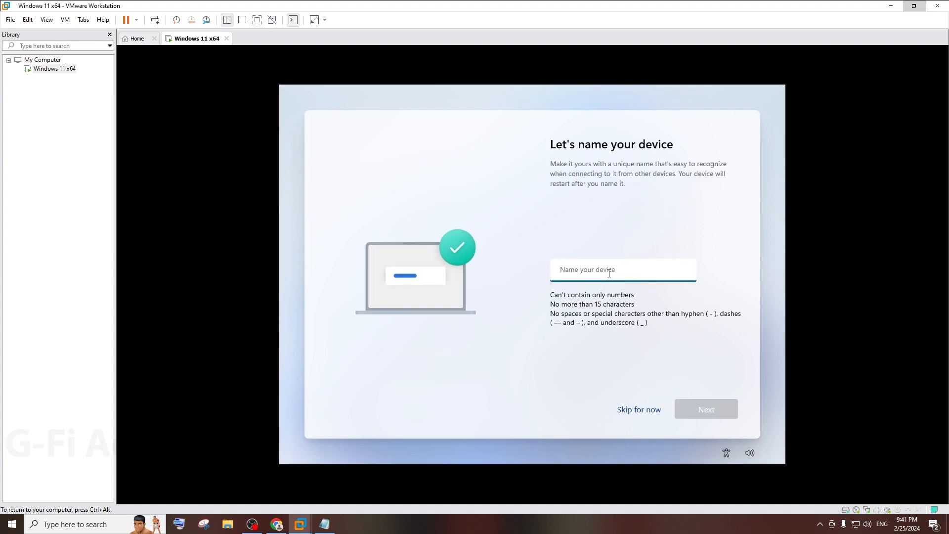
Step: Enter 'Admin' as the device name and continue
type("Admin")
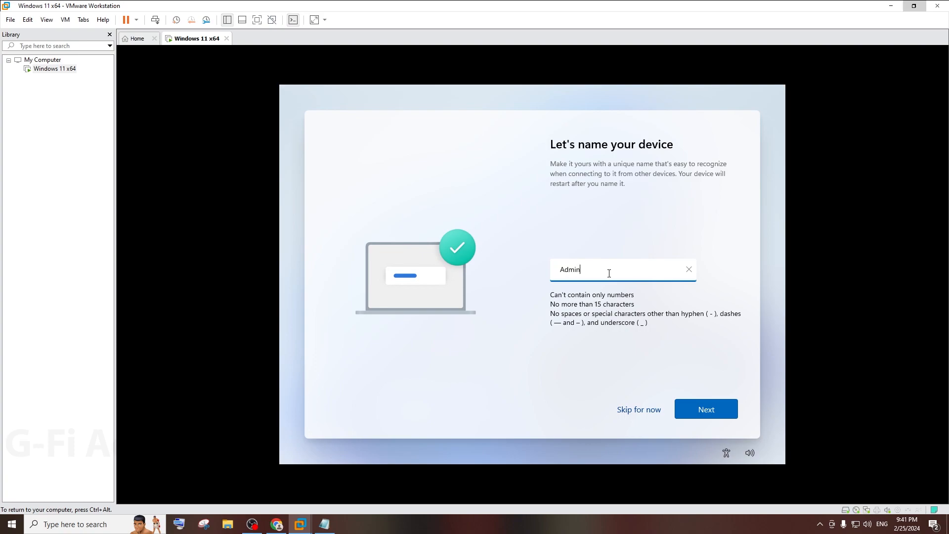
left_click(698, 403)
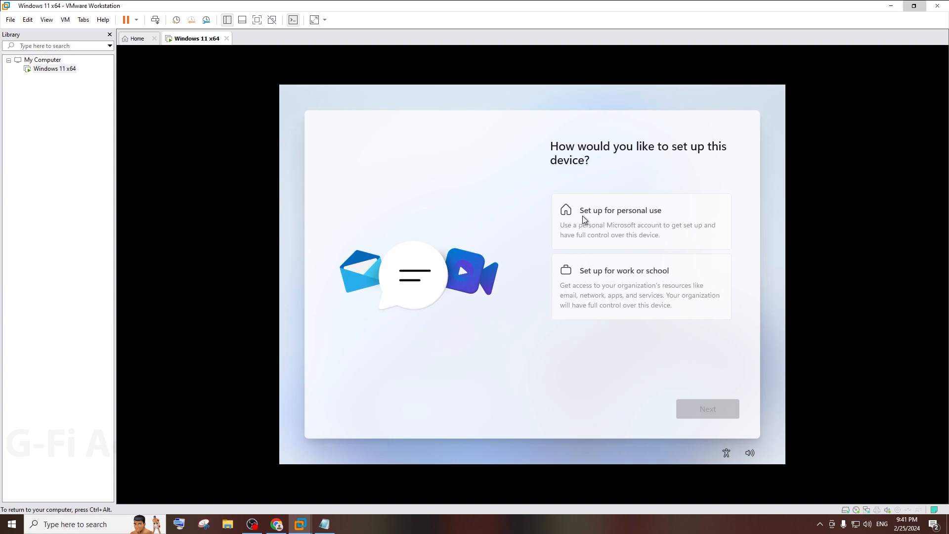
Step: Choose Set up for personal use and continue
left_click(612, 215)
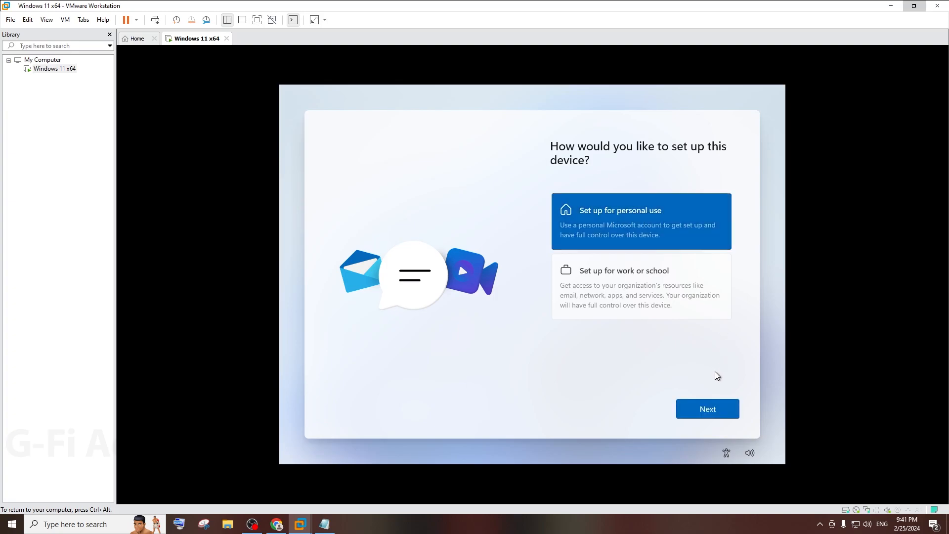
left_click(697, 414)
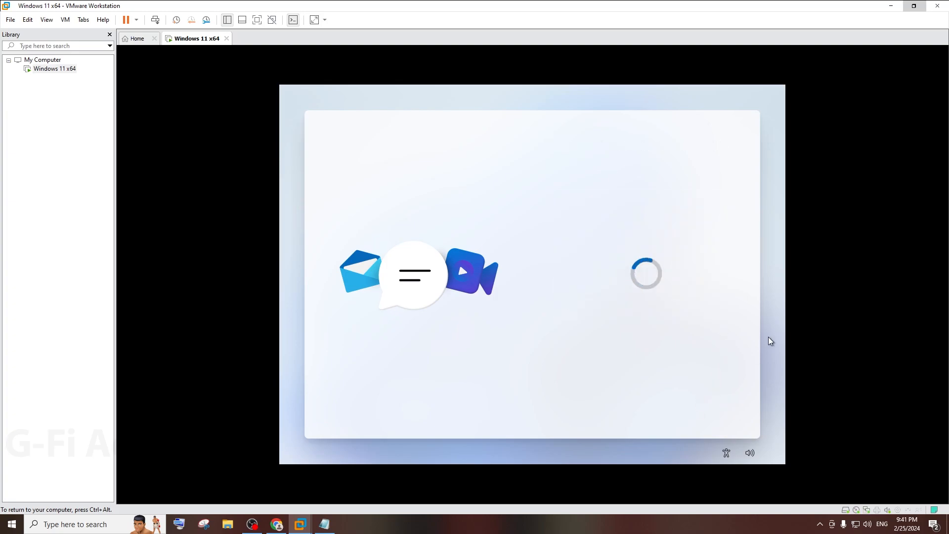
scroll(696, 313, "down", 1)
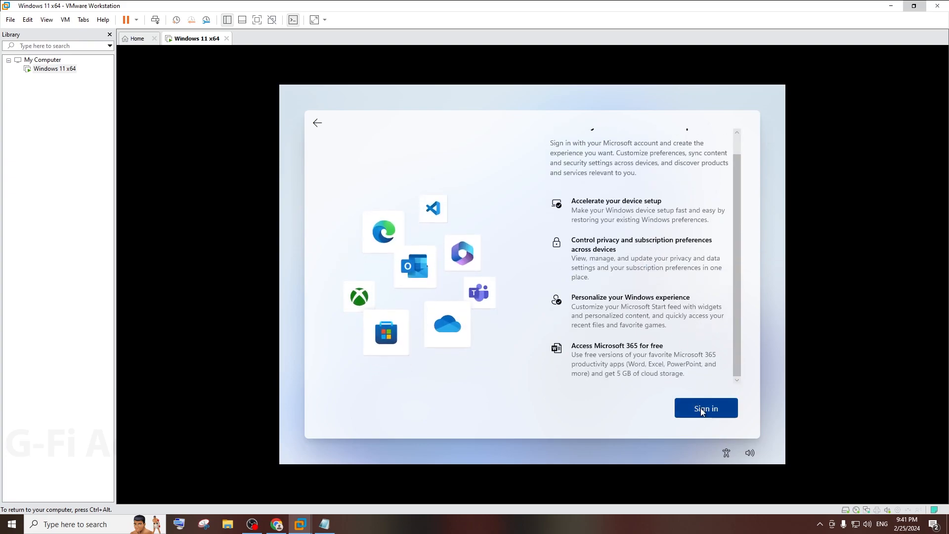
Step: Sign in with the Microsoft account e-mail and password, which reports the account locked
left_click(702, 413)
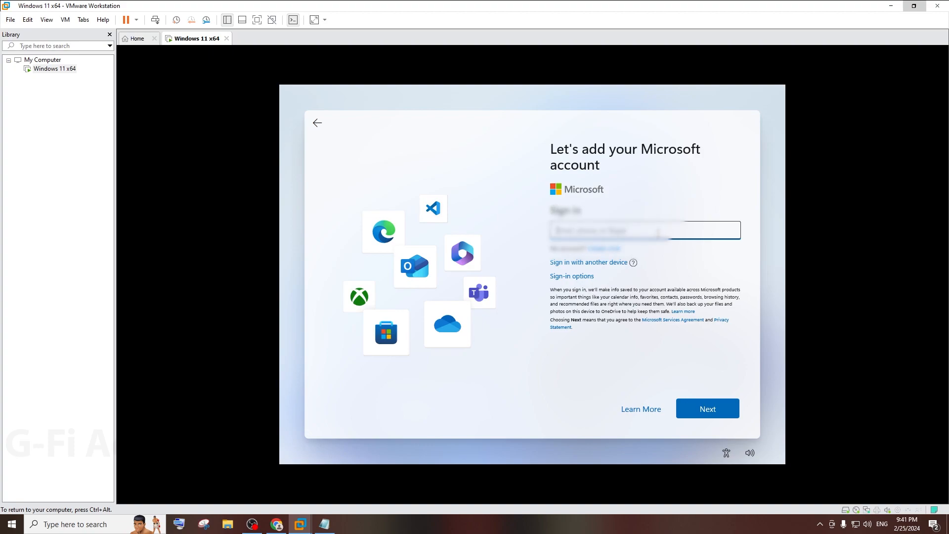
type("n")
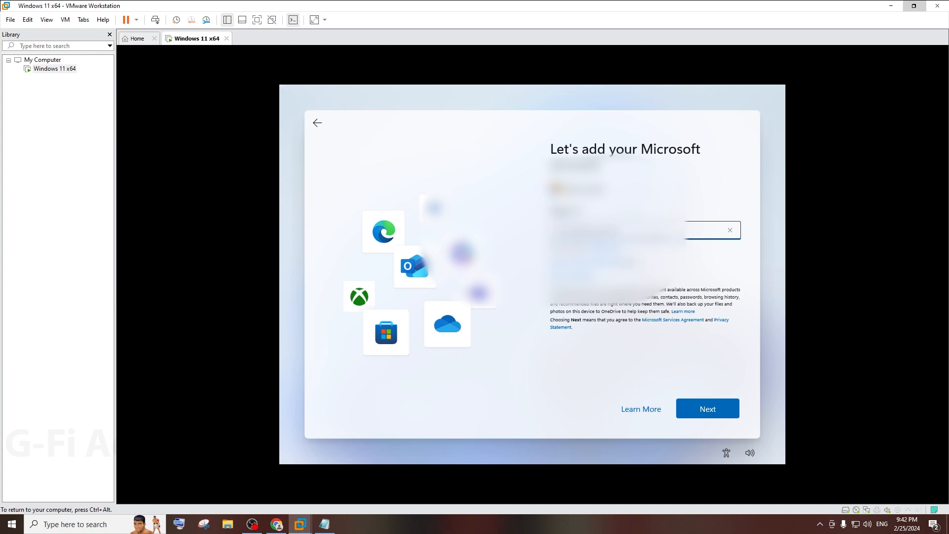
left_click(695, 406)
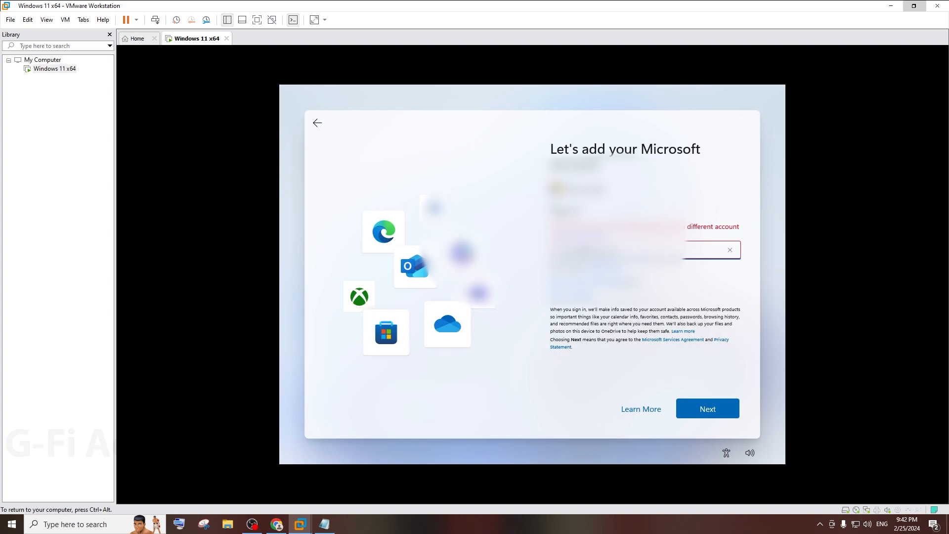
key("Return")
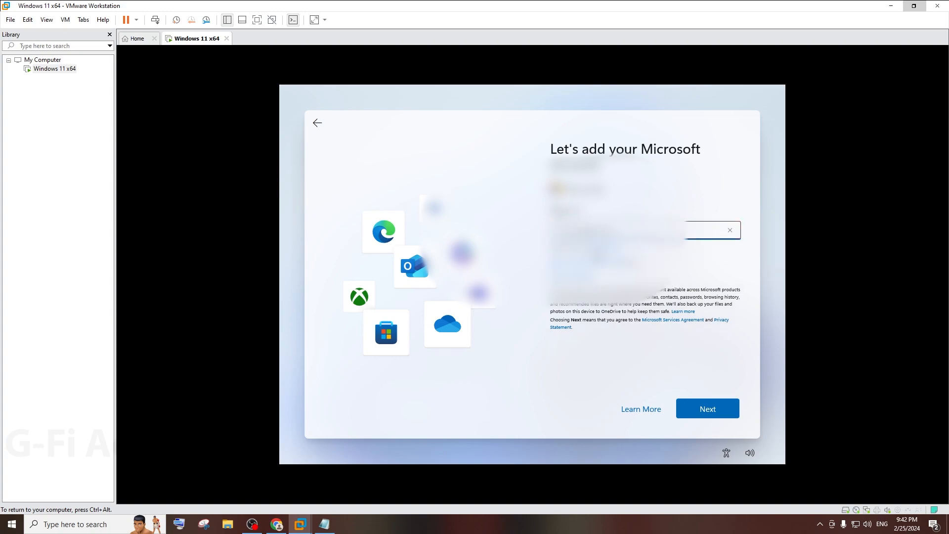
left_click(726, 409)
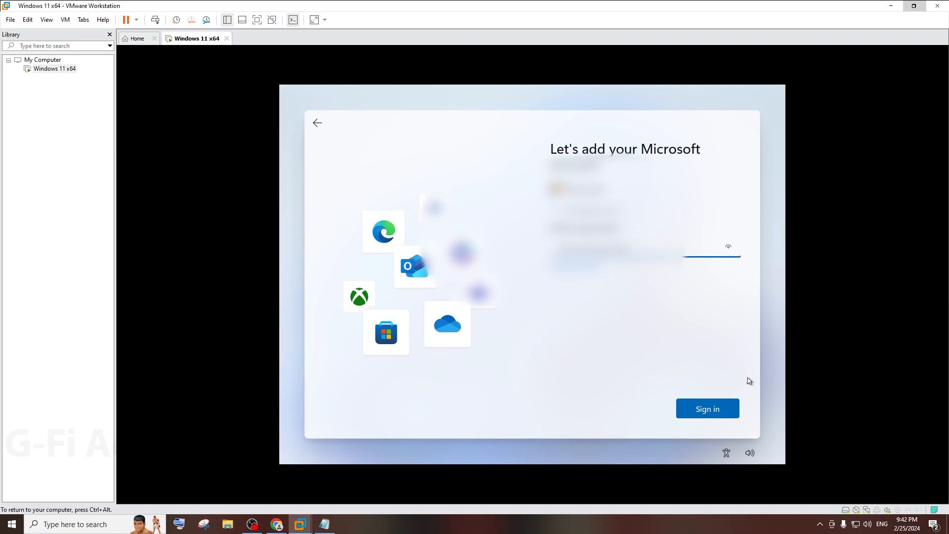
left_click(732, 409)
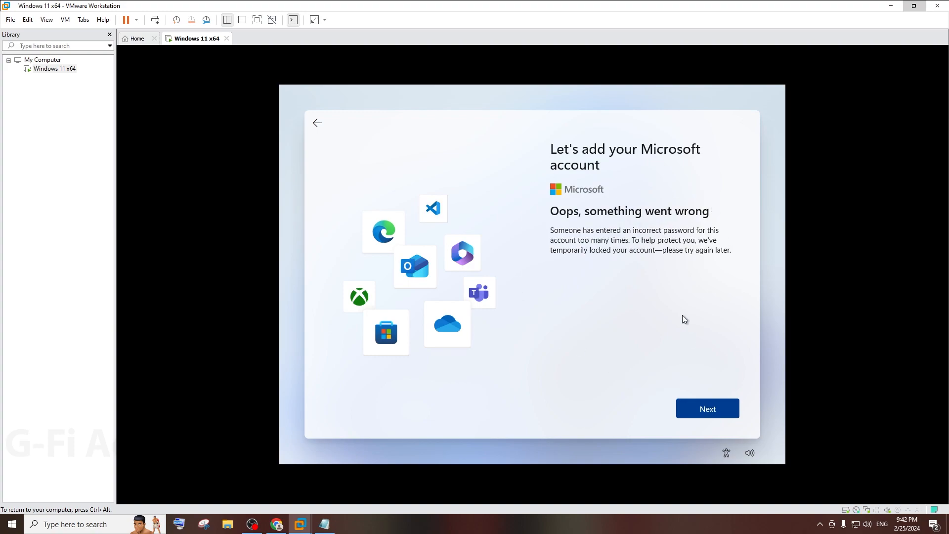
Step: Dismiss the locked-account error and name the local user 'Owner' after 'Admin' is rejected
left_click(707, 408)
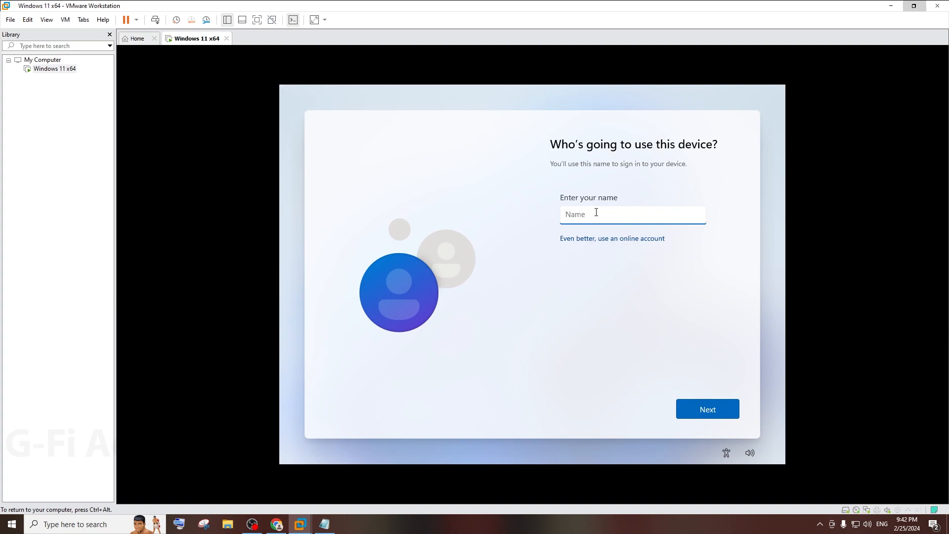
type("Admin")
left_click(720, 411)
left_click(598, 246)
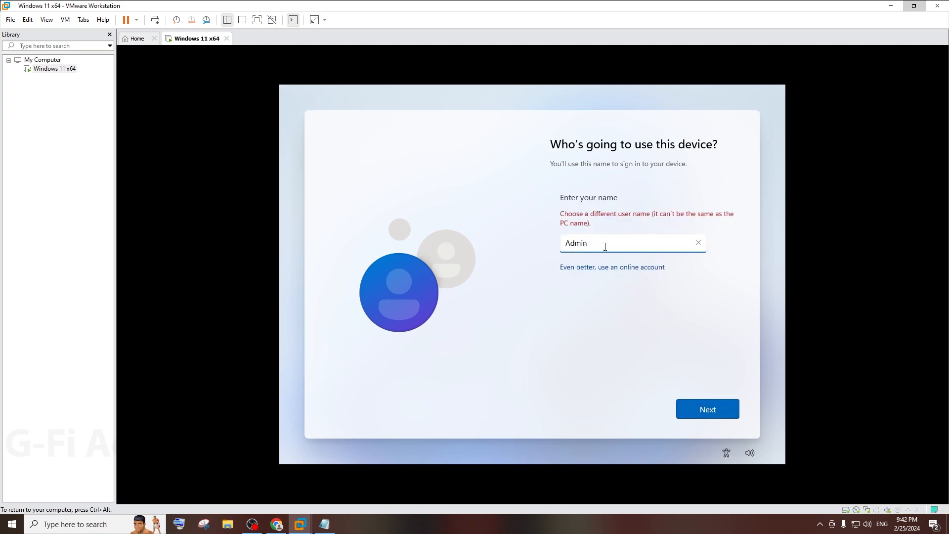
left_click_drag(616, 246, 355, 250)
key("BackSpace")
type("Owner")
left_click(725, 413)
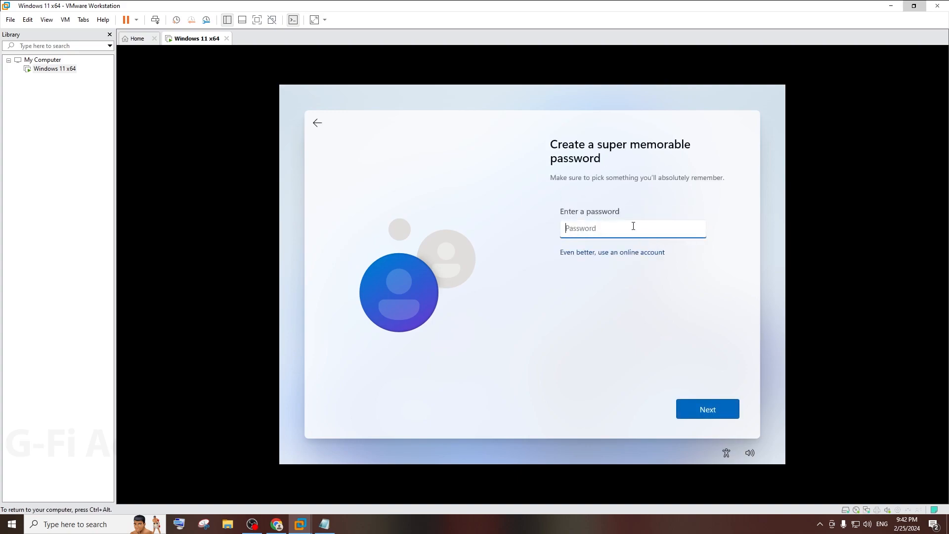
Step: Enter the account password and retype it in the confirmation field
type("12345")
left_click(705, 409)
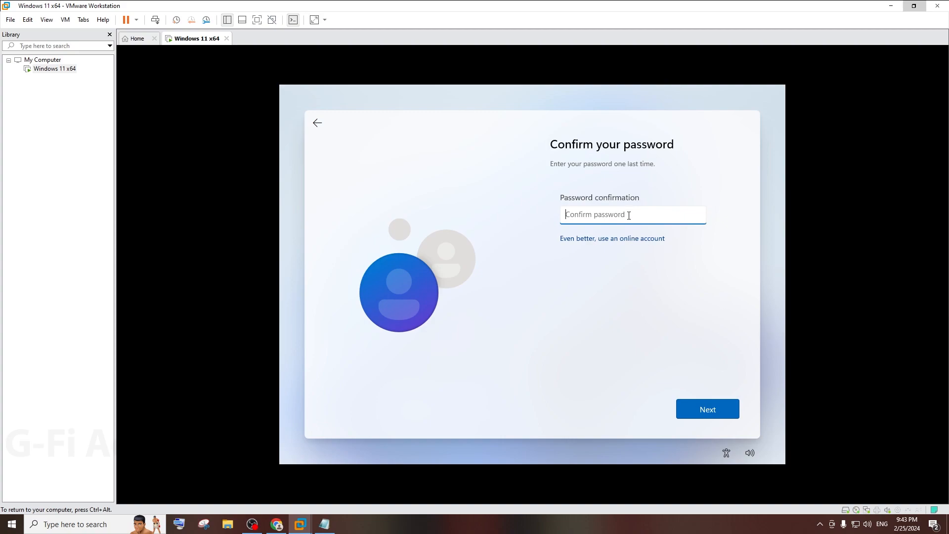
type("12345")
Step: Confirm the password and answer the first question, What was your first pet's name?
left_click(722, 415)
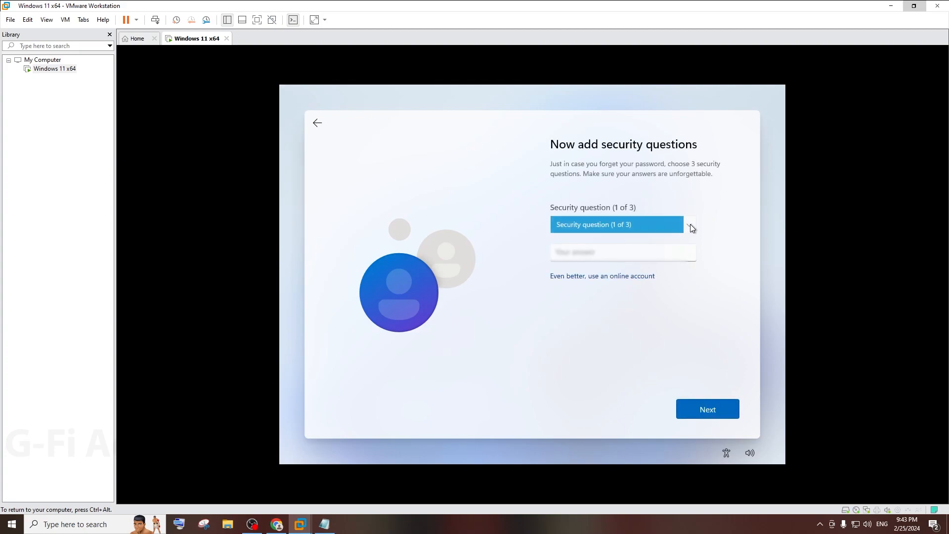
left_click(691, 225)
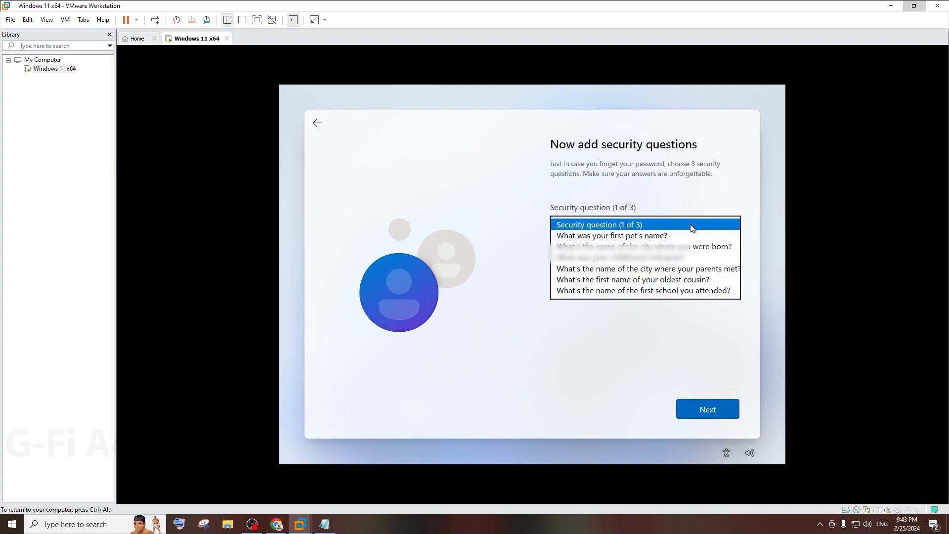
left_click(649, 236)
key("BackSpace")
key("BackSpace")
key("BackSpace")
key("BackSpace")
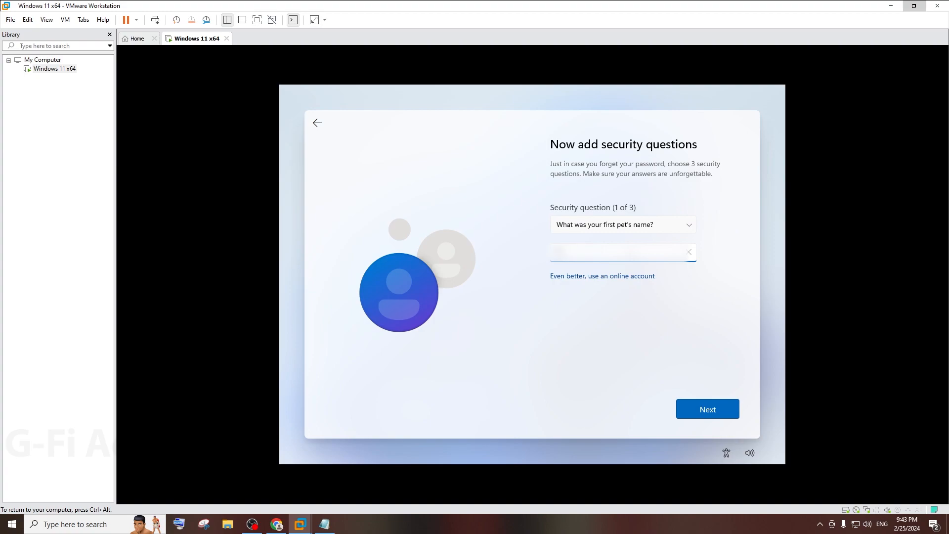
key("Return")
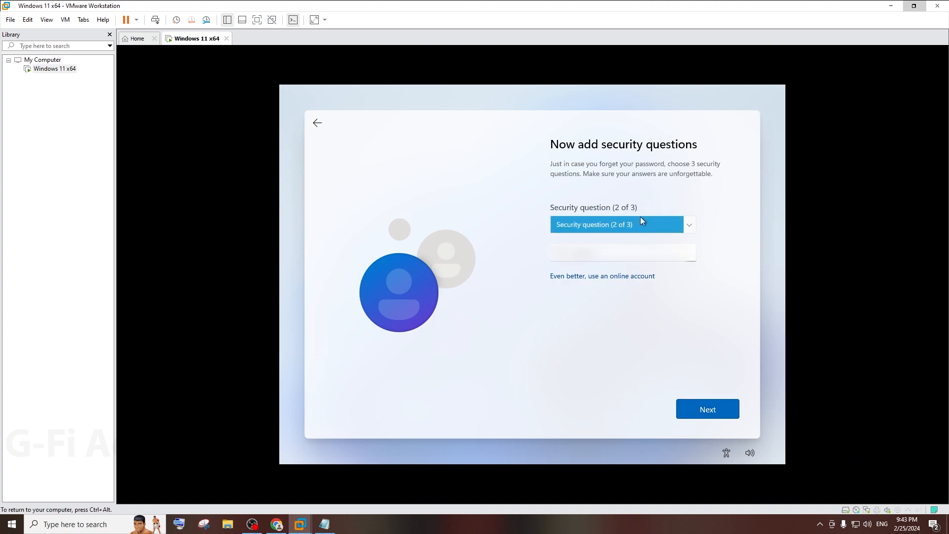
Step: Choose What was your childhood nickname? as the second question and answer it
left_click(690, 223)
left_click(681, 239)
left_click(690, 225)
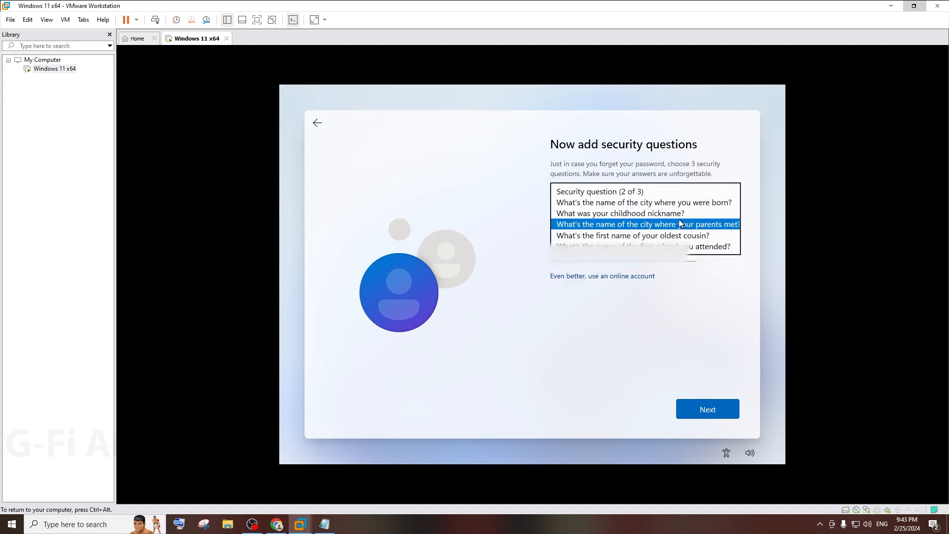
left_click(661, 211)
left_click(619, 261)
type("a")
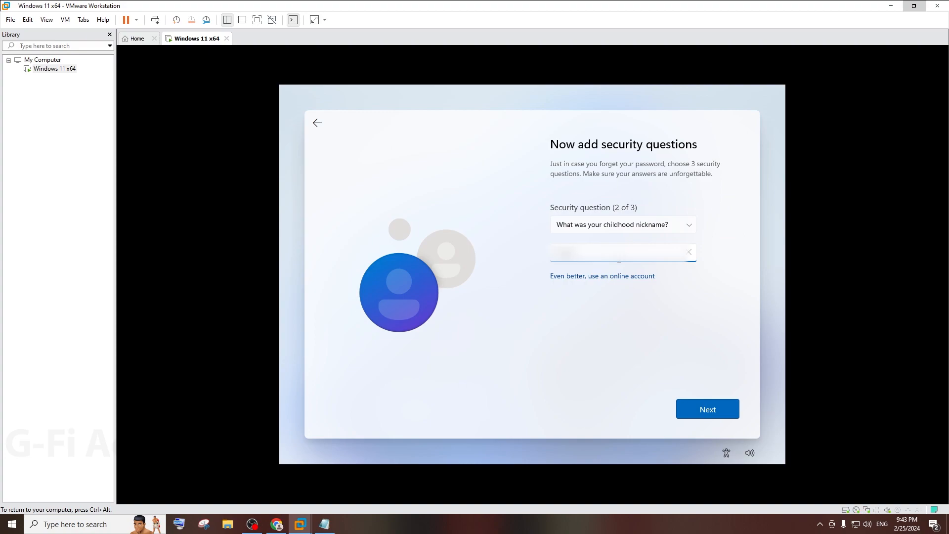
left_click(706, 405)
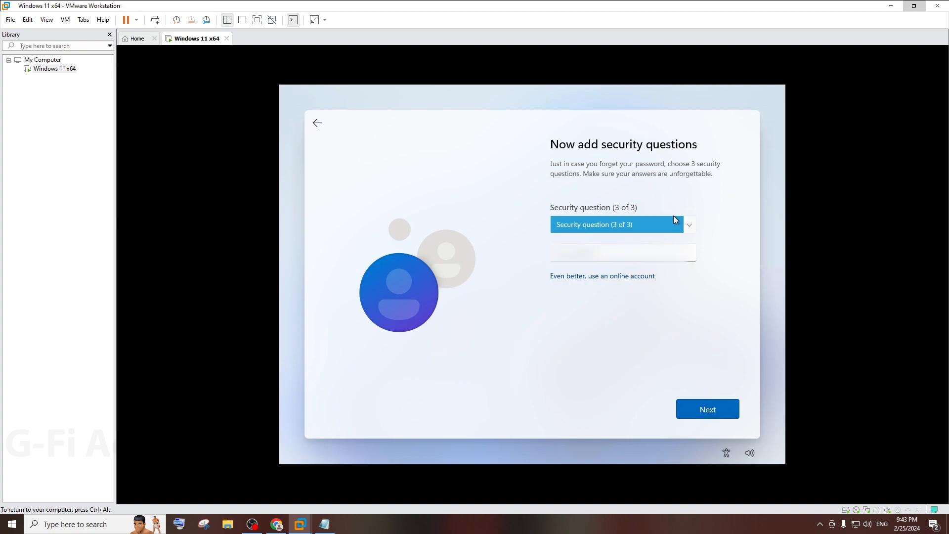
Step: Pick What's the first name of your oldest cousin? as the third question, answer it, and submit
left_click(689, 222)
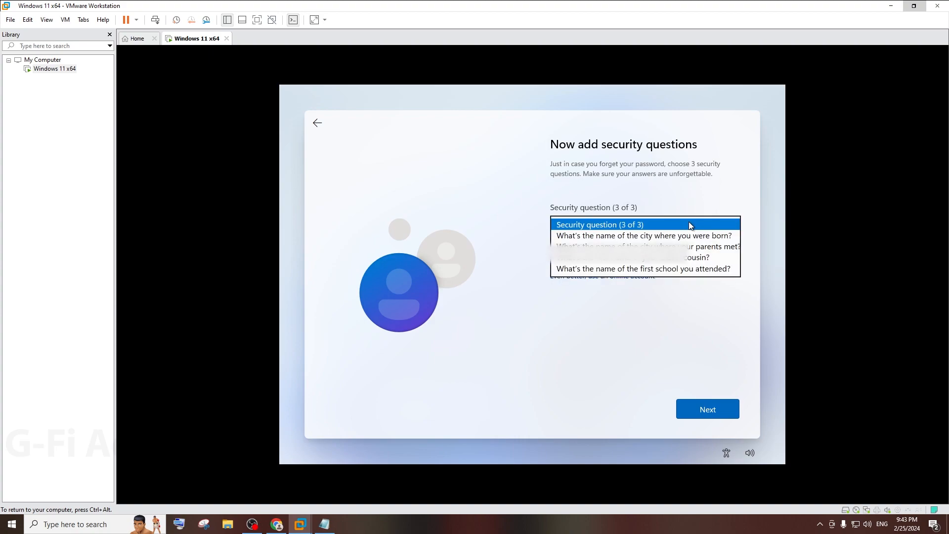
left_click(662, 257)
type("Ali")
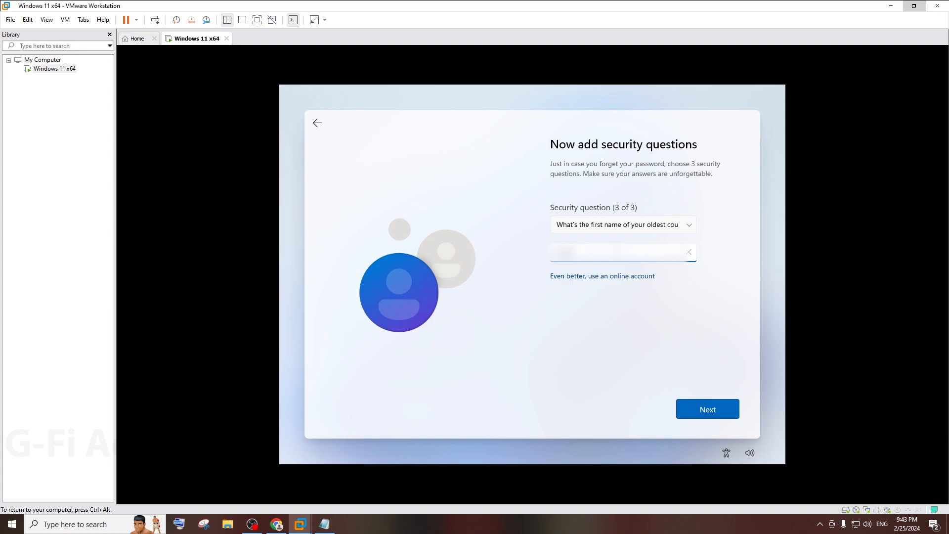
left_click(708, 414)
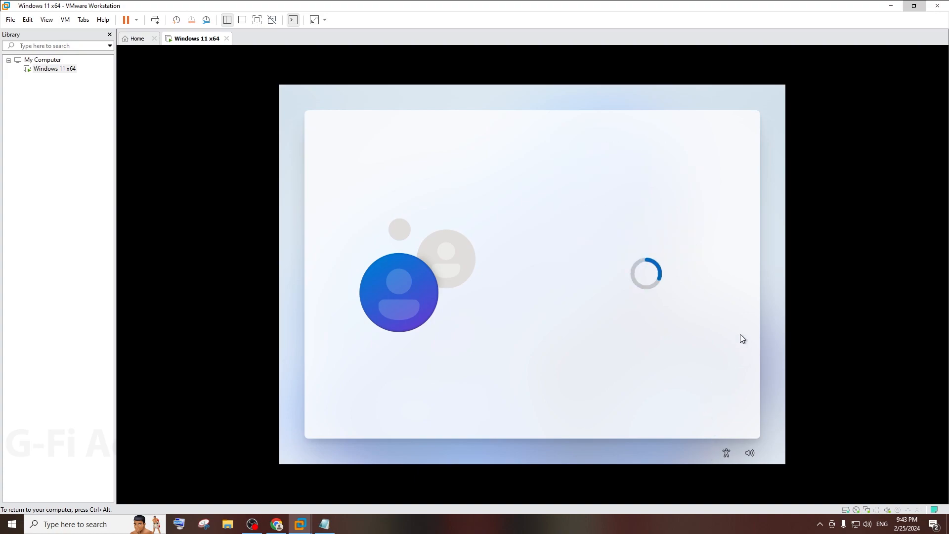
Step: Turn off Location and Find my device and limit diagnostic data to Required only
left_click(562, 270)
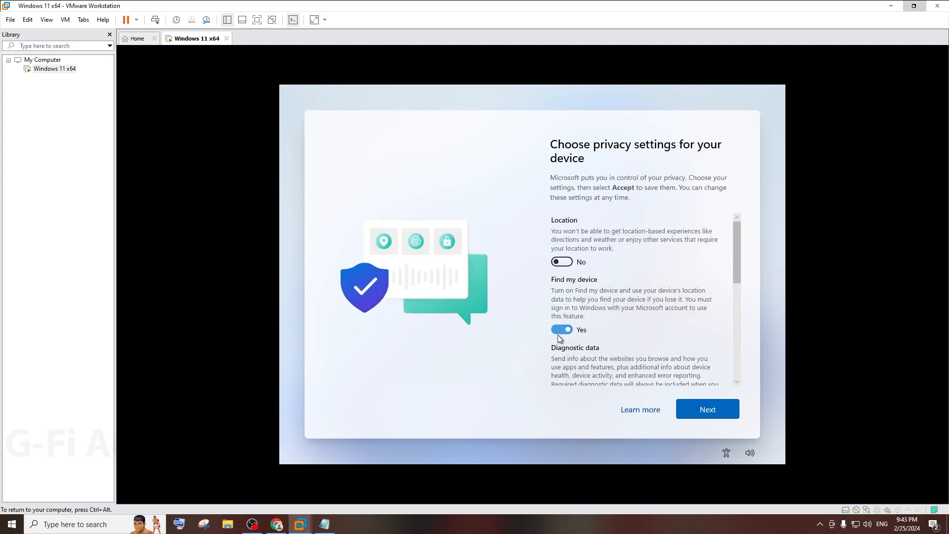
left_click(558, 331)
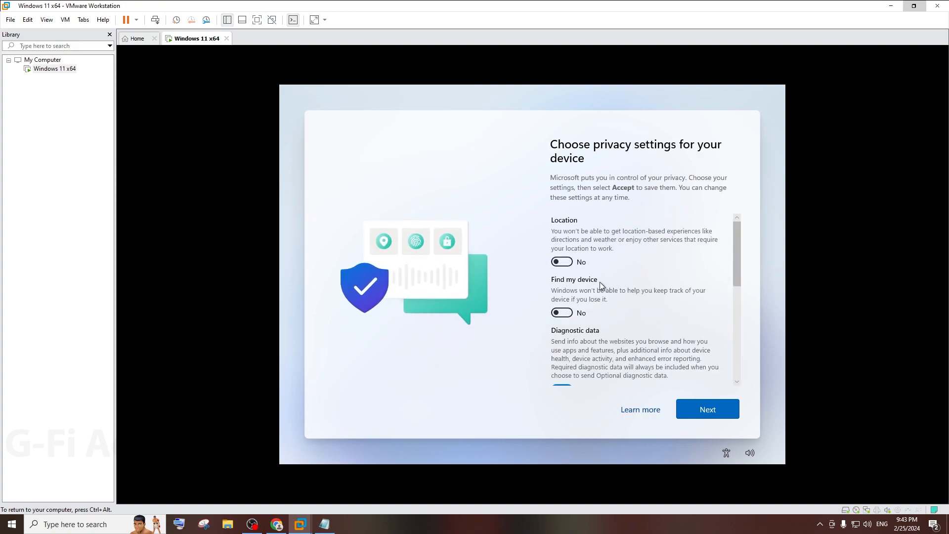
scroll(589, 324, "down", 2)
left_click(568, 338)
Step: Turn off Inking & typing, Tailored experiences and Advertising ID, then accept the privacy settings
scroll(629, 311, "down", 3)
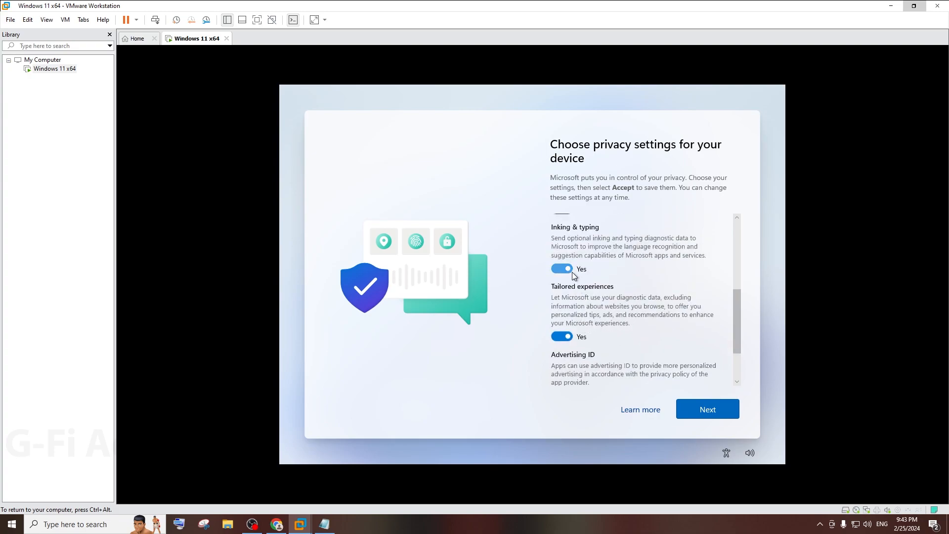
left_click(565, 270)
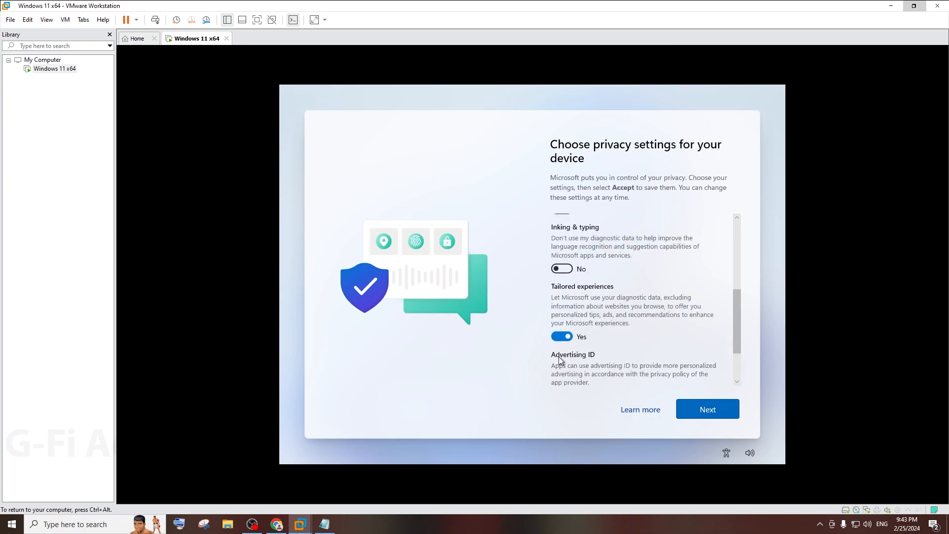
left_click(562, 338)
left_click(560, 379)
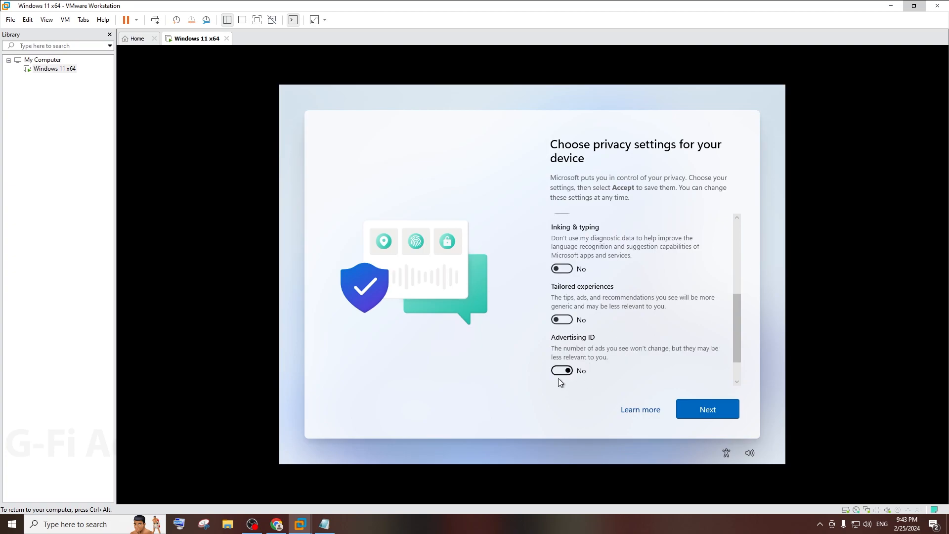
scroll(635, 338, "up", 4)
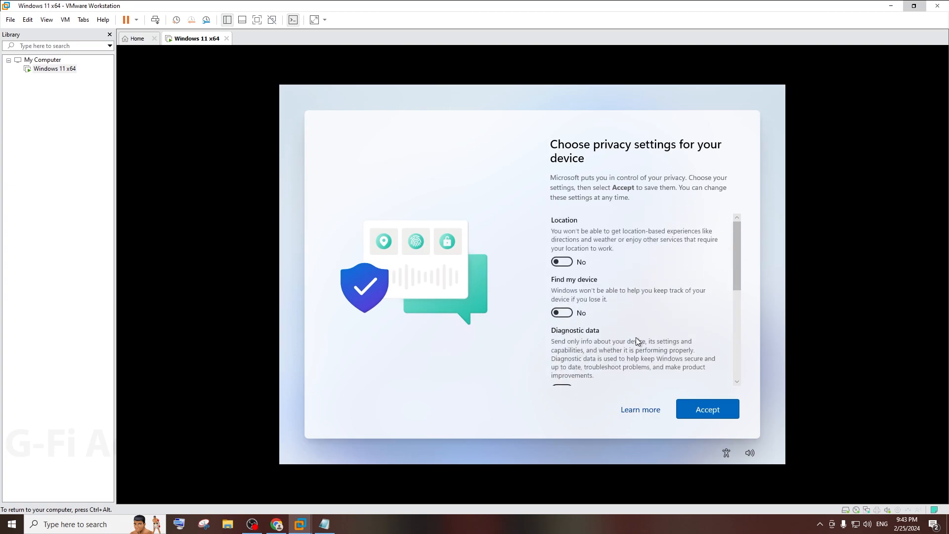
scroll(636, 337, "down", 5)
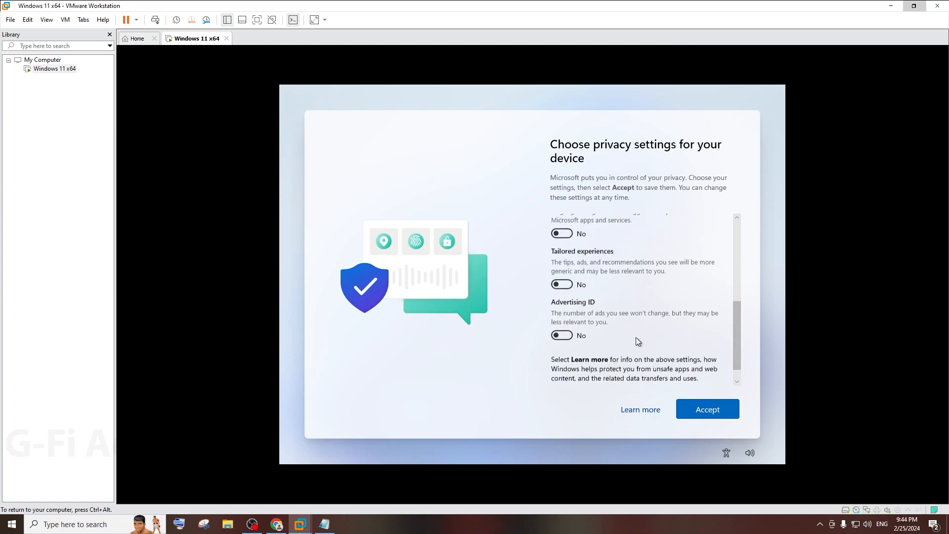
left_click(711, 414)
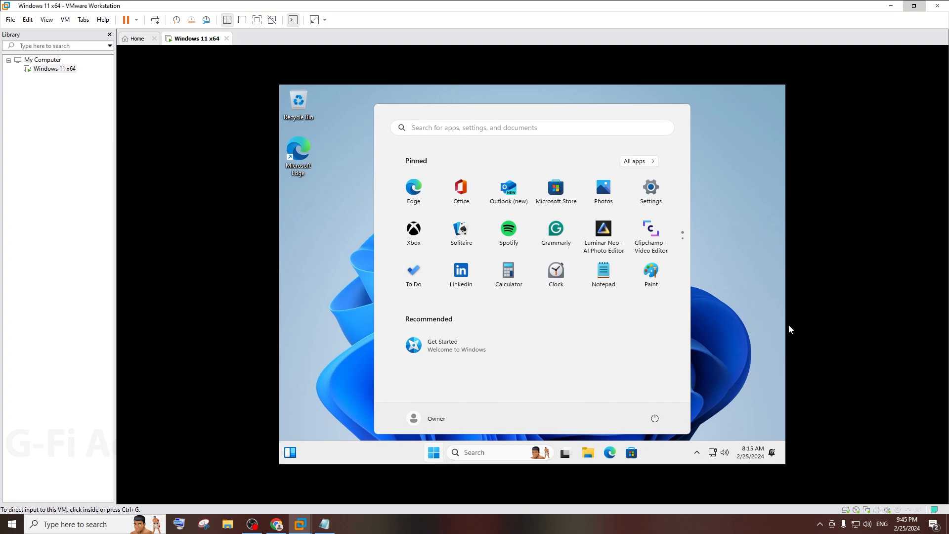
Step: Open File Explorer and use This PC's Properties to reach the About page
left_click(788, 324)
left_click(752, 304)
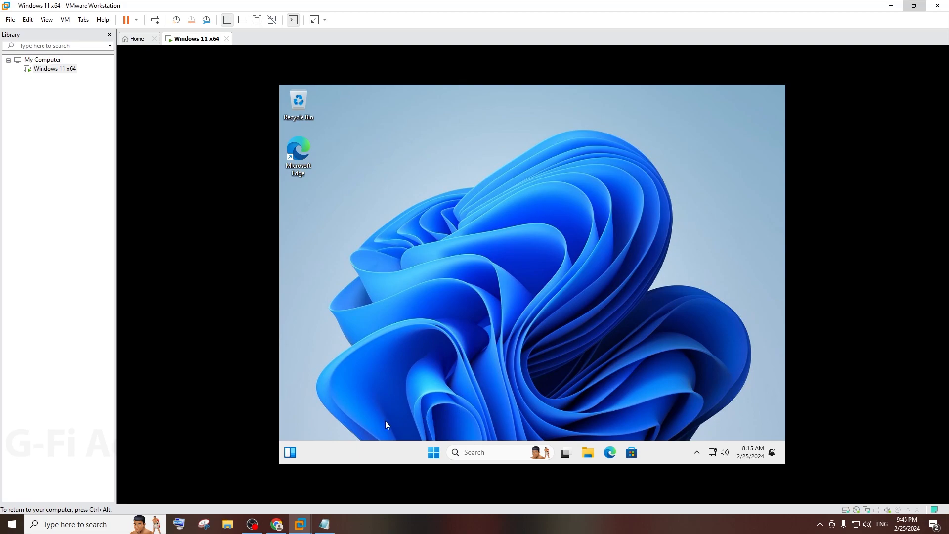
left_click(587, 452)
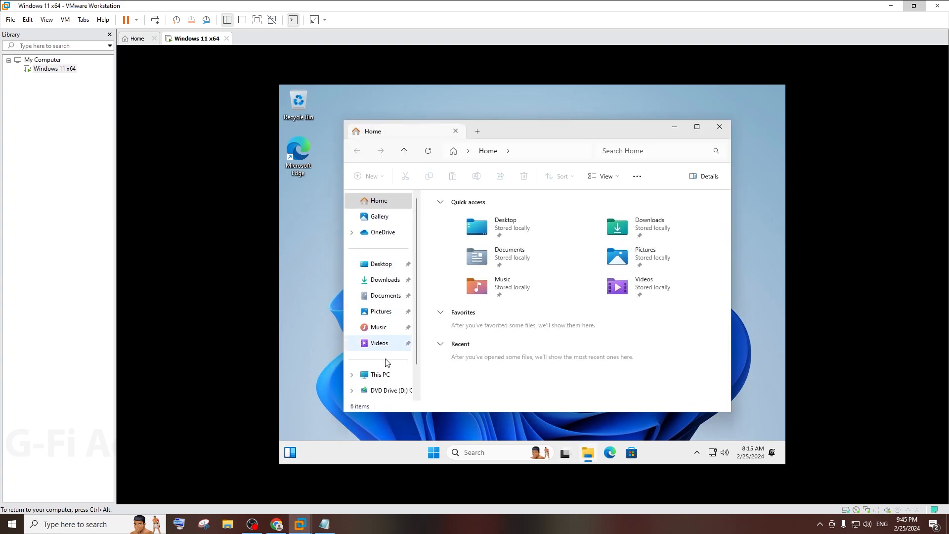
left_click(383, 375)
right_click(385, 375)
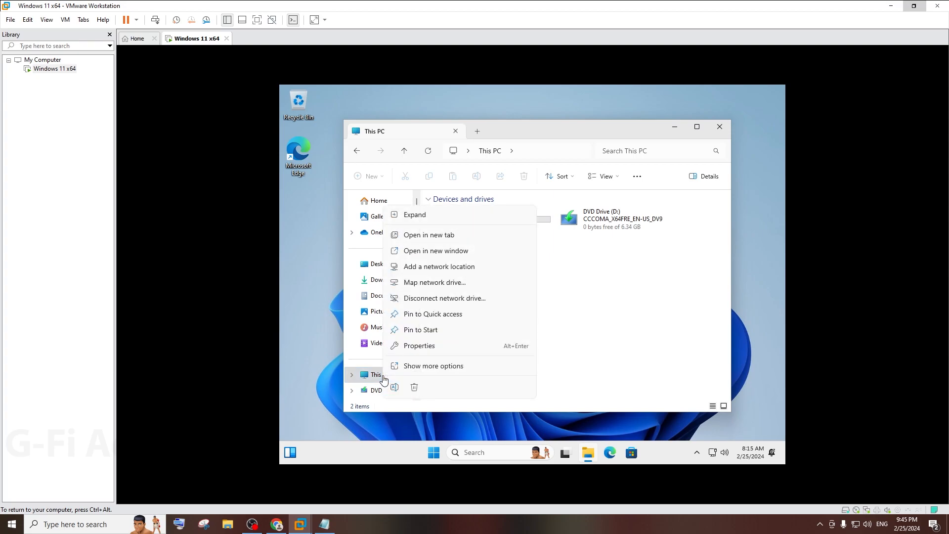
left_click(418, 346)
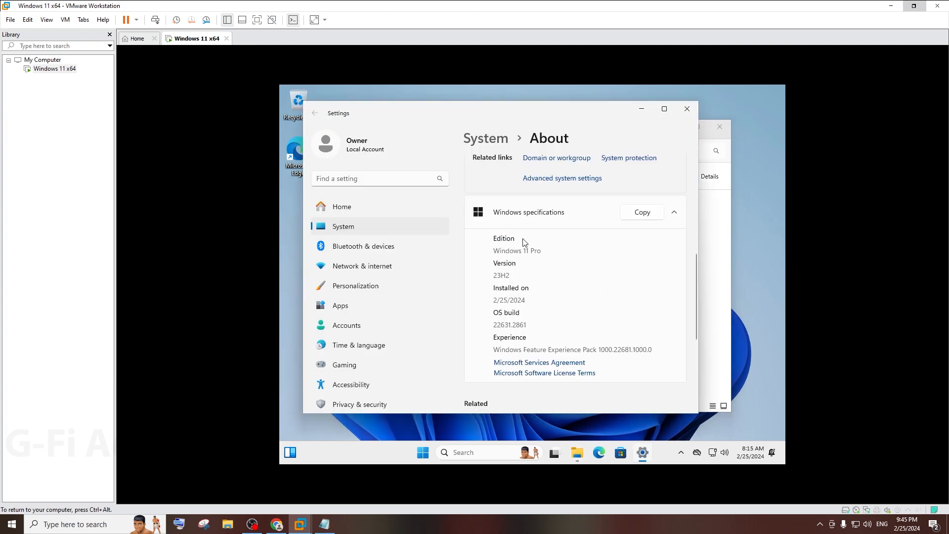
Step: Highlight the Windows 11 Pro edition and 23H2 version under Windows specifications
left_click_drag(499, 251, 544, 251)
left_click_drag(493, 275, 555, 275)
scroll(555, 277, "down", 2)
scroll(556, 280, "up", 1)
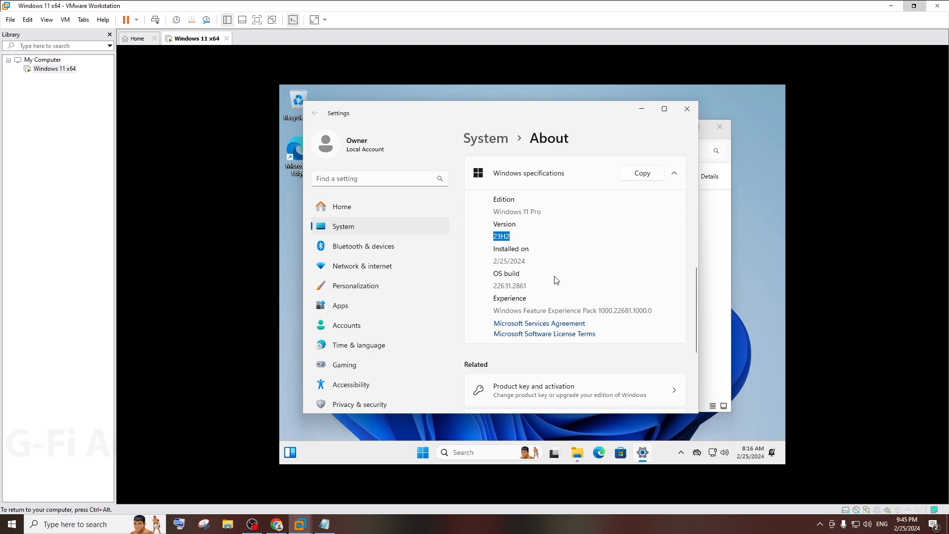